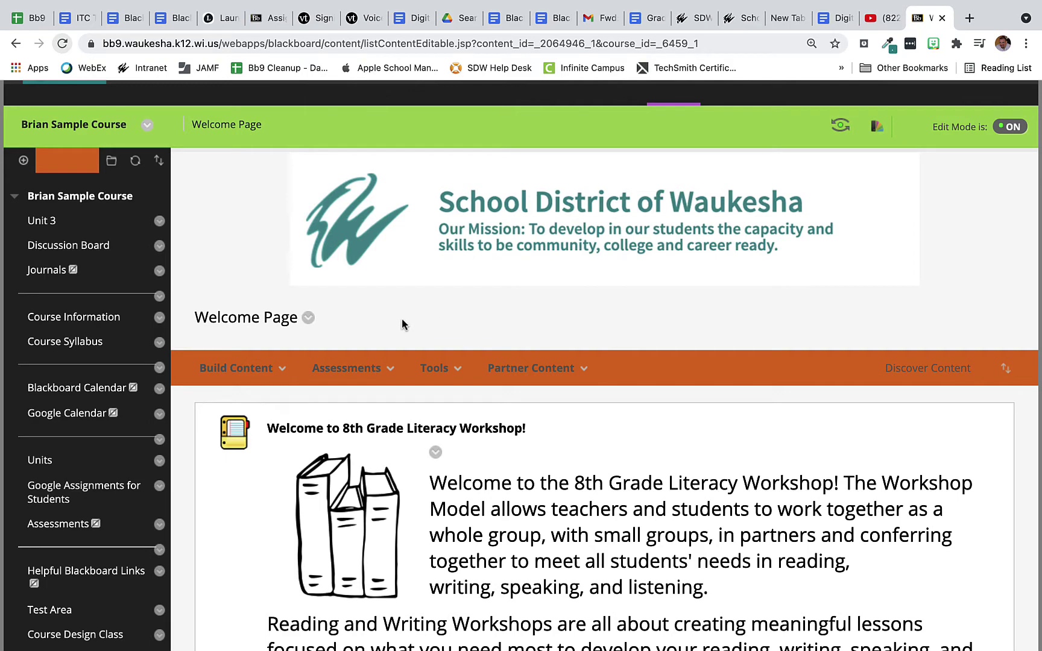
Open the Export/Archive Course page from Packages and Utilities, showing the four existing export zips
mouse_move(263, 364)
scroll(367, 291, "down", 1)
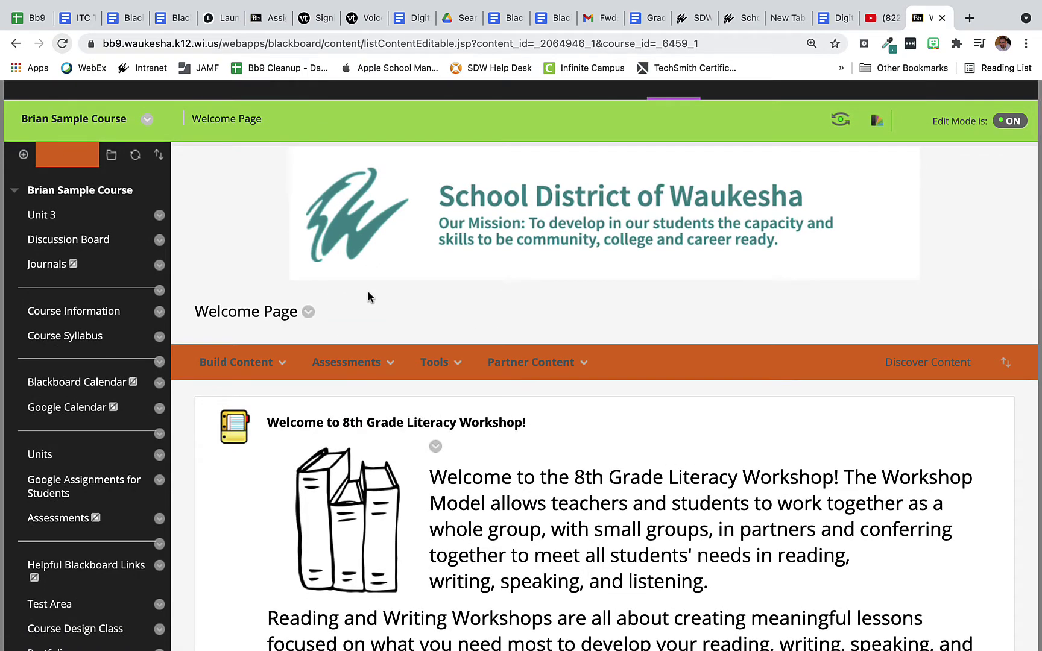
scroll(368, 290, "down", 15)
scroll(367, 296, "down", 12)
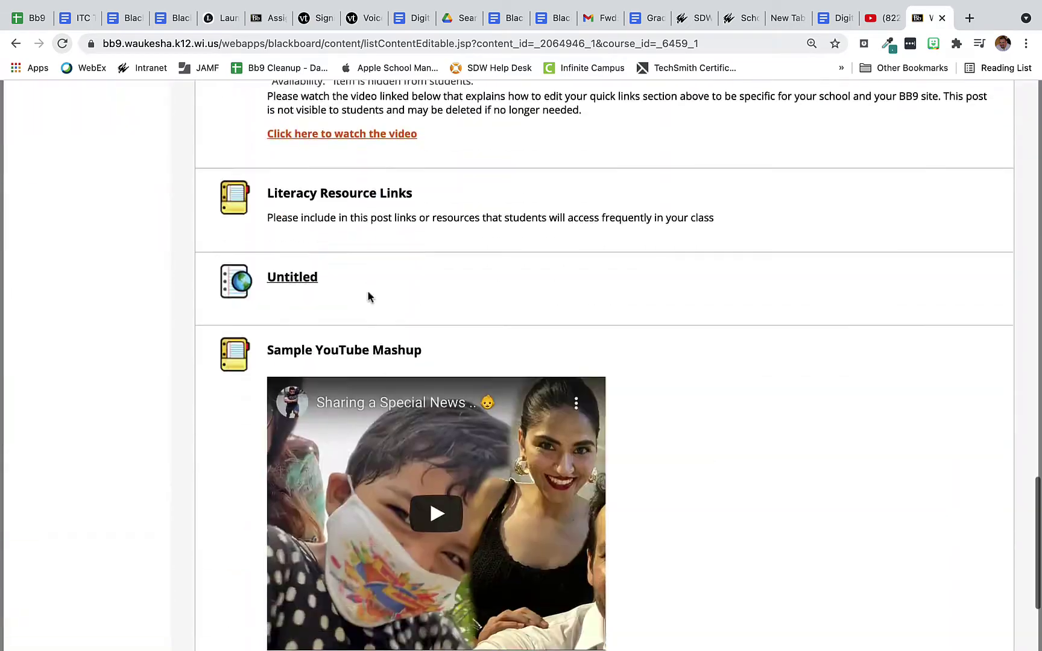
scroll(367, 296, "up", 9)
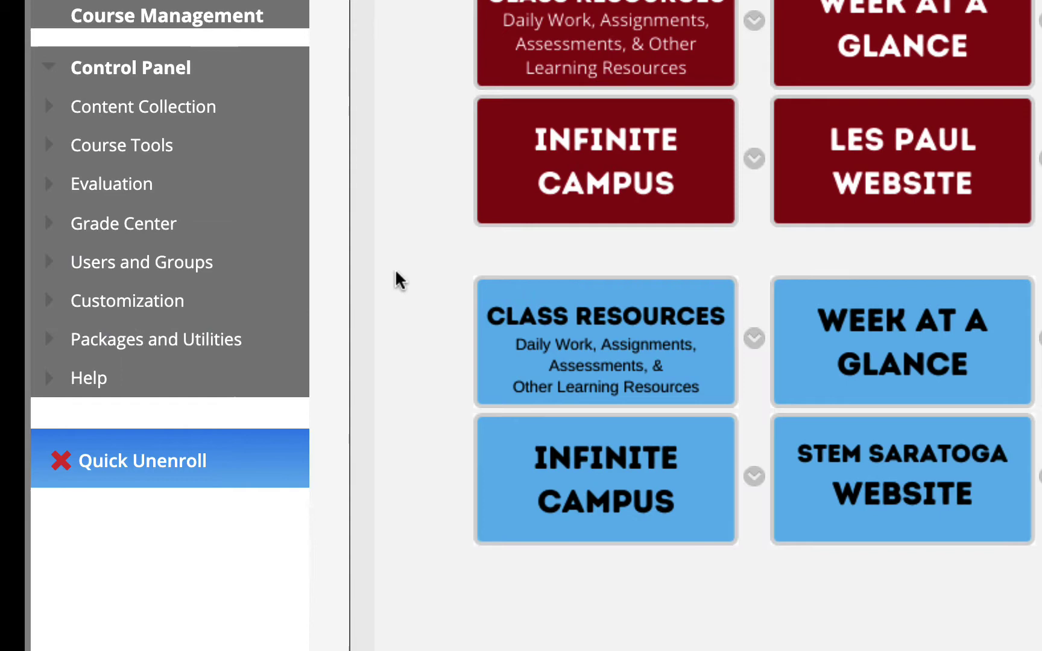
left_click(184, 347)
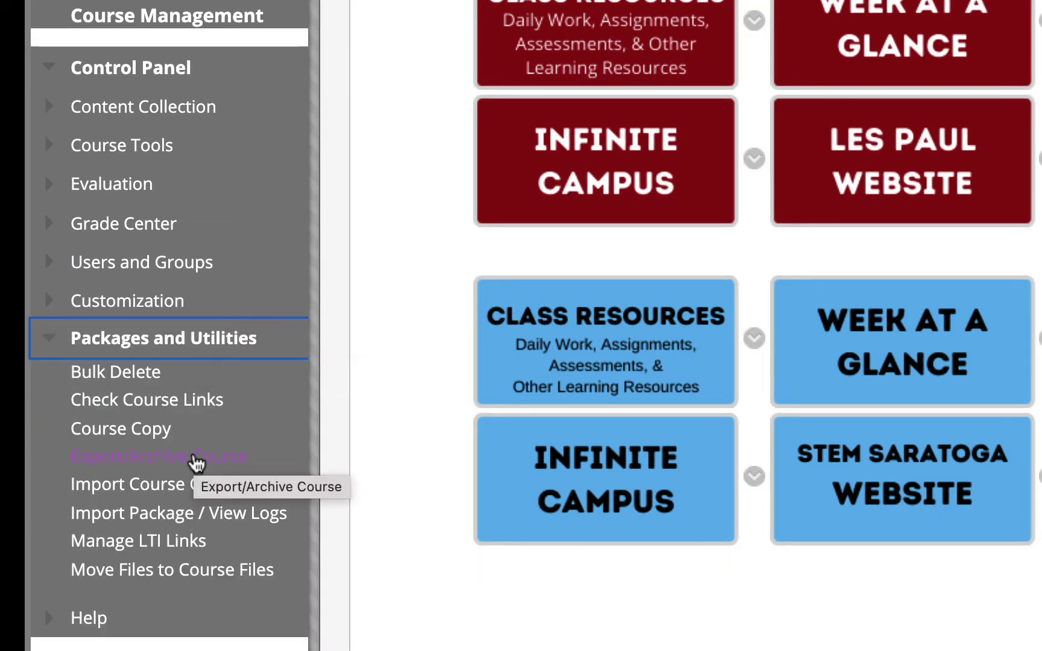
left_click(196, 460)
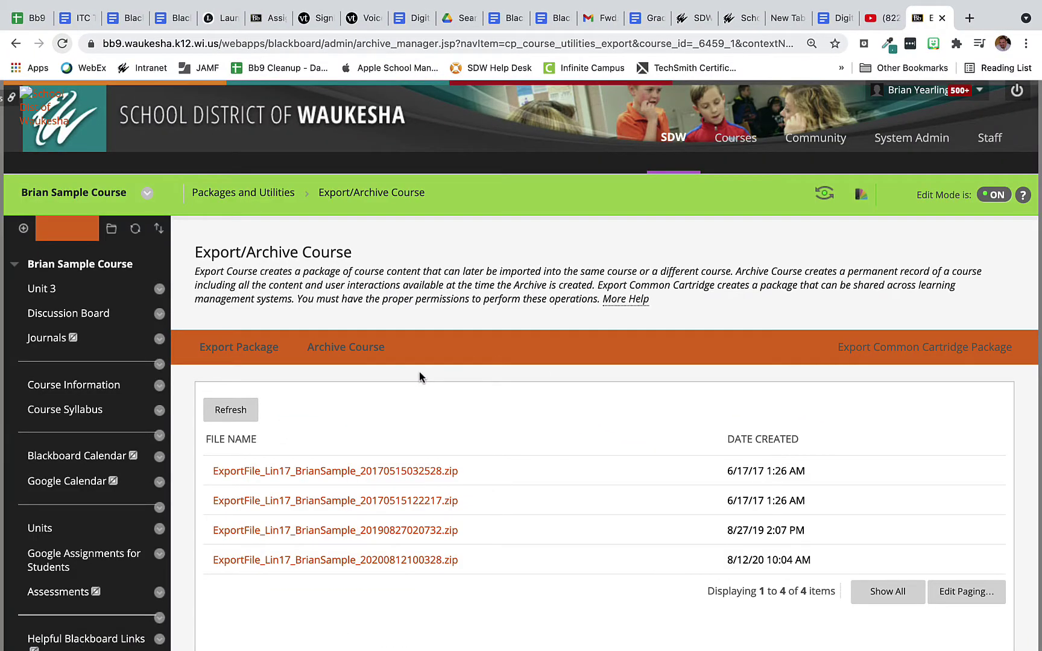
Start a new export package that copies links and includes copies of files outside the default directory
left_click(266, 357)
scroll(270, 356, "down", 10)
scroll(340, 368, "up", 2)
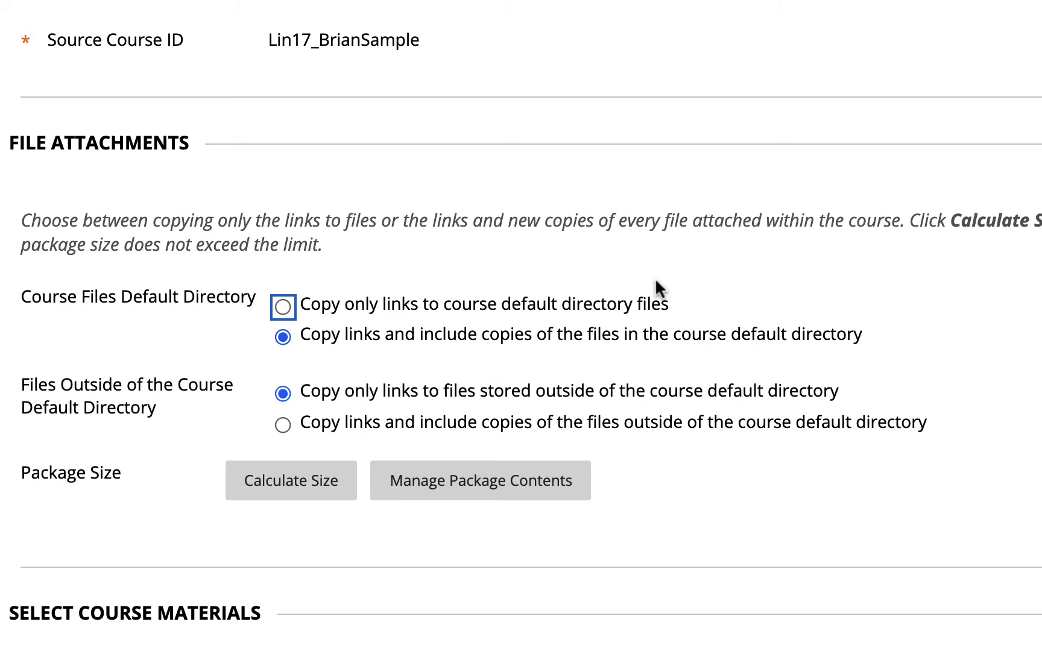
left_click(285, 427)
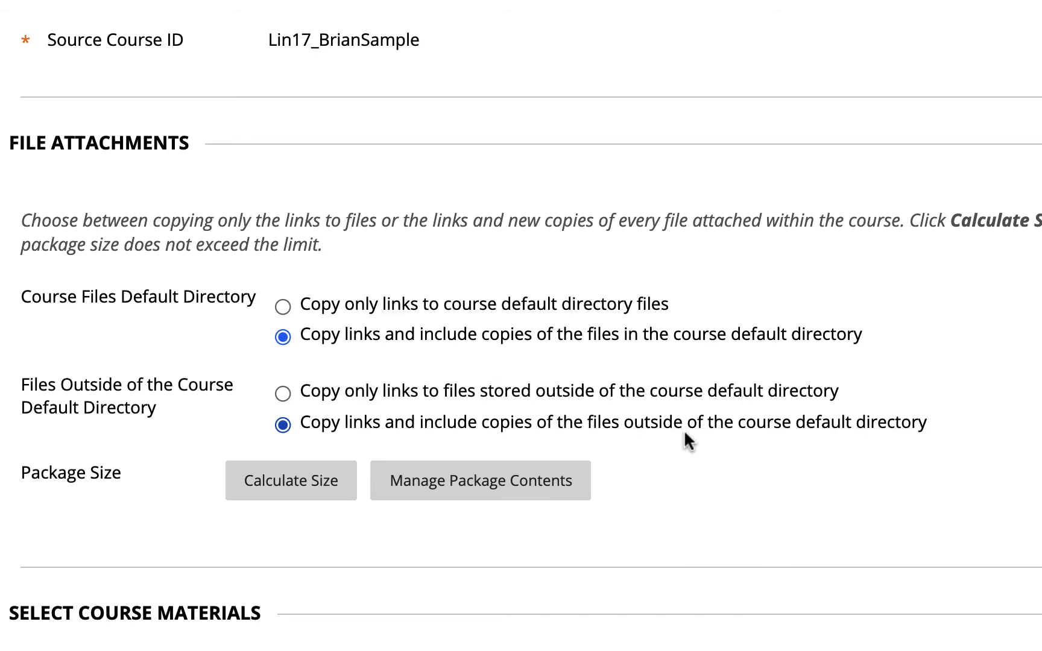
scroll(684, 429, "down", 6)
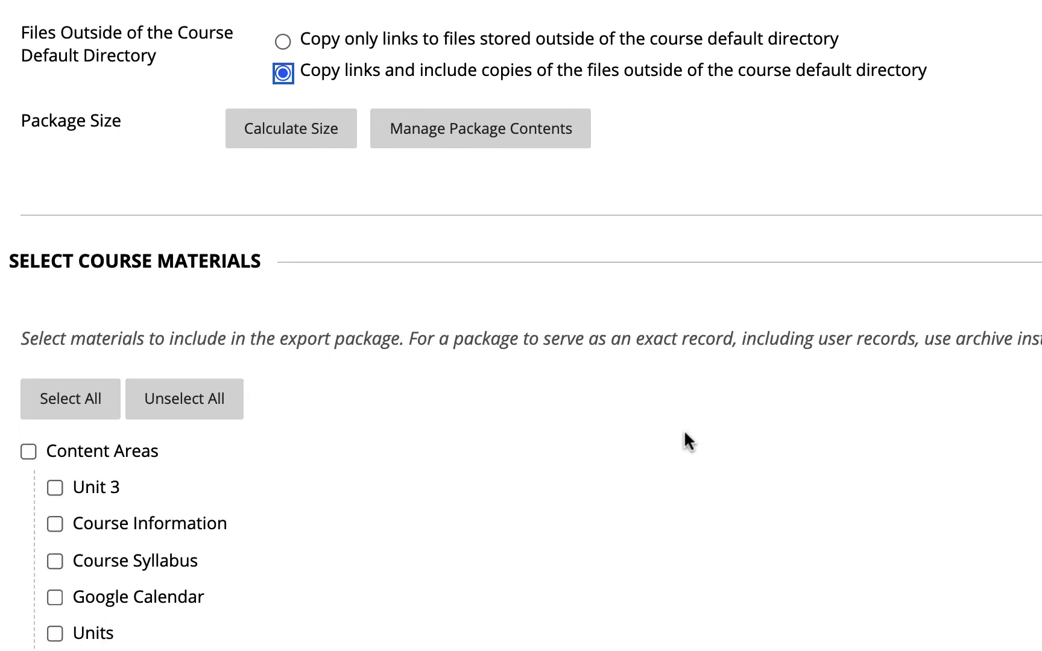
Select all course materials, unchecking then rechecking Google Calendar
scroll(685, 433, "down", 3)
scroll(685, 433, "down", 1)
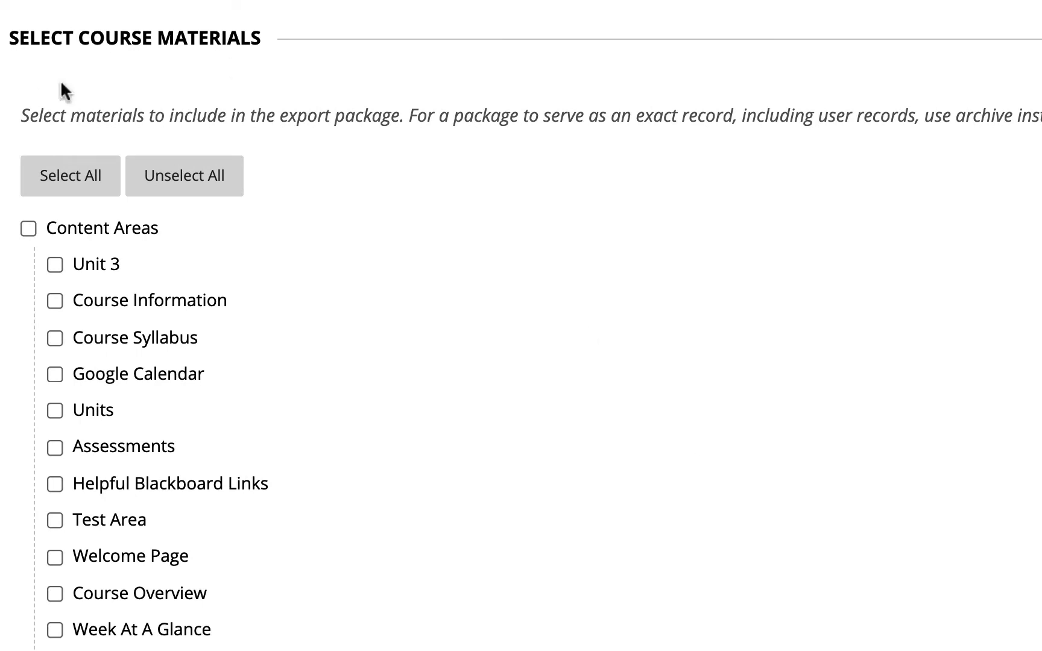
left_click(63, 192)
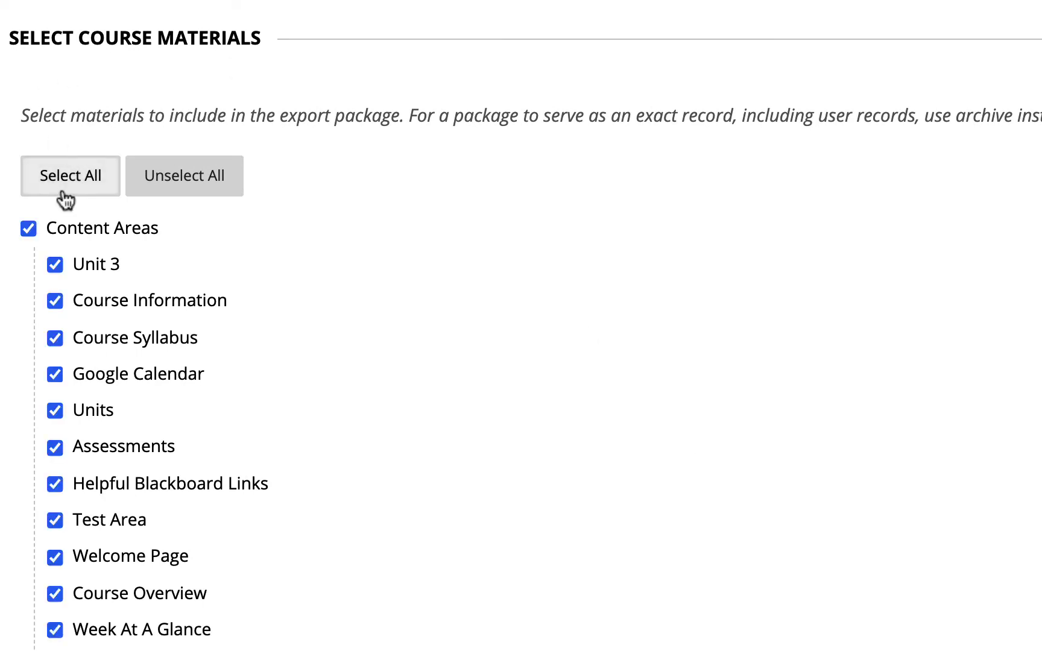
scroll(130, 418, "down", 3)
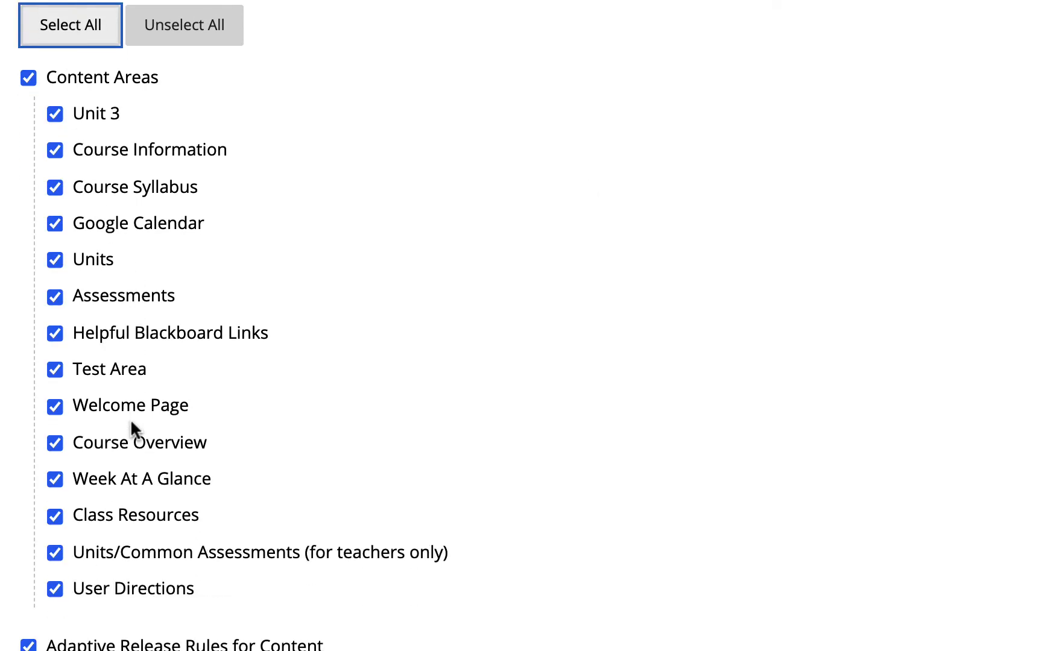
scroll(130, 419, "up", 1)
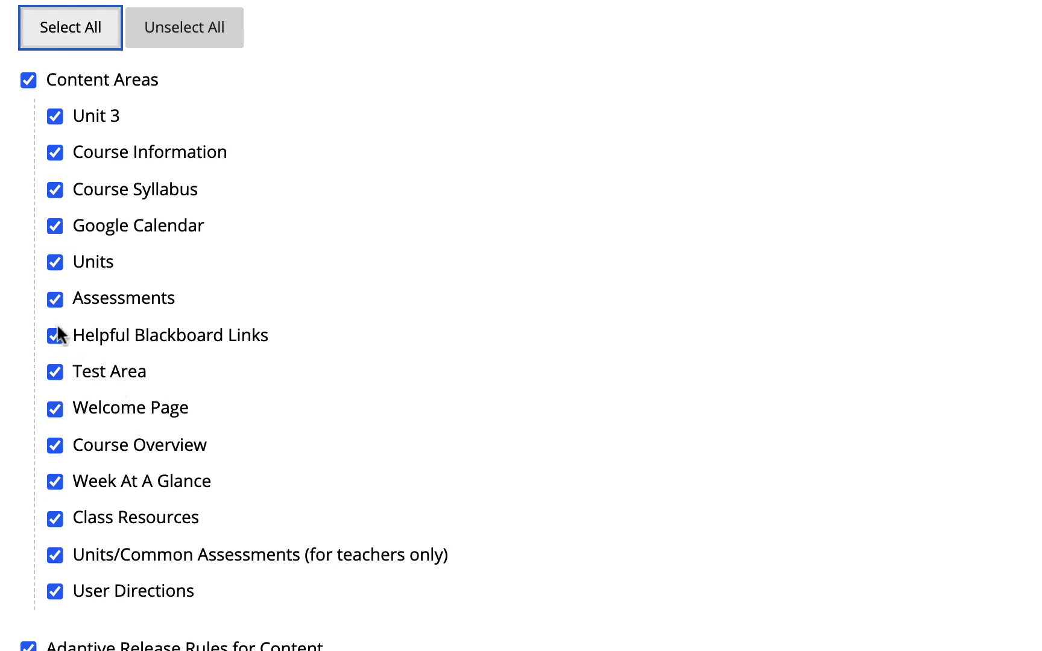
left_click(52, 230)
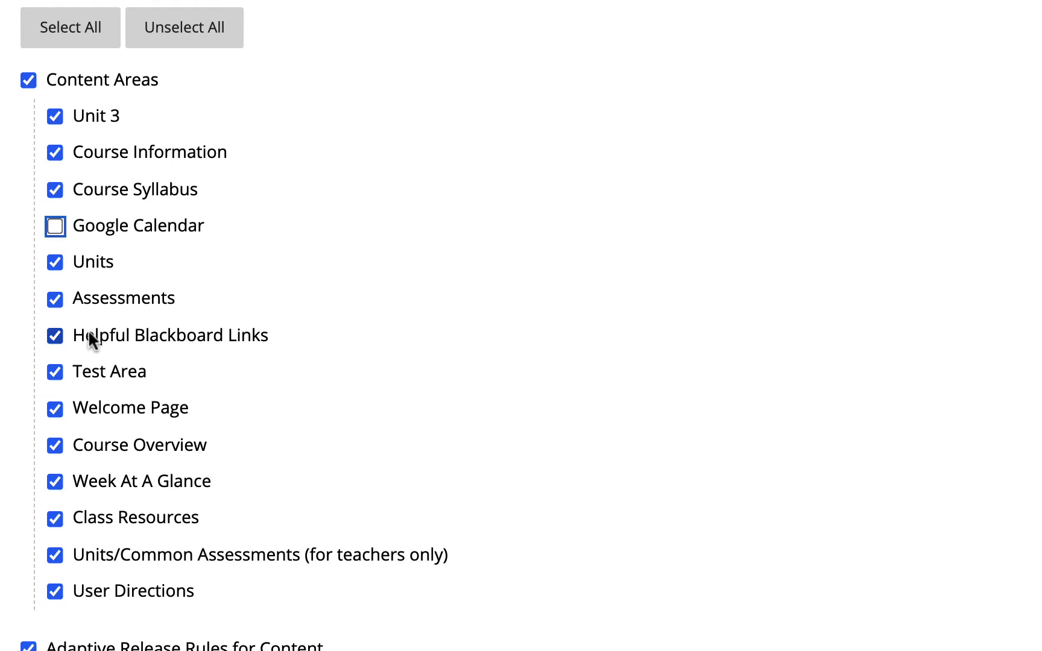
left_click(53, 221)
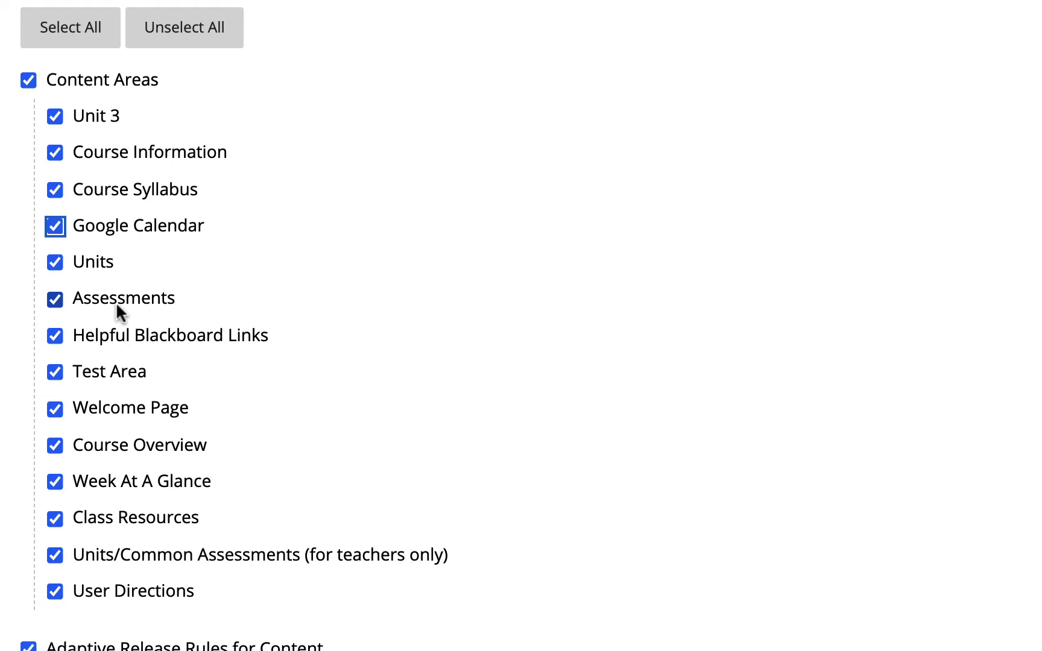
Review the materials list down to Wikis to confirm every item is checked
scroll(118, 310, "down", 5)
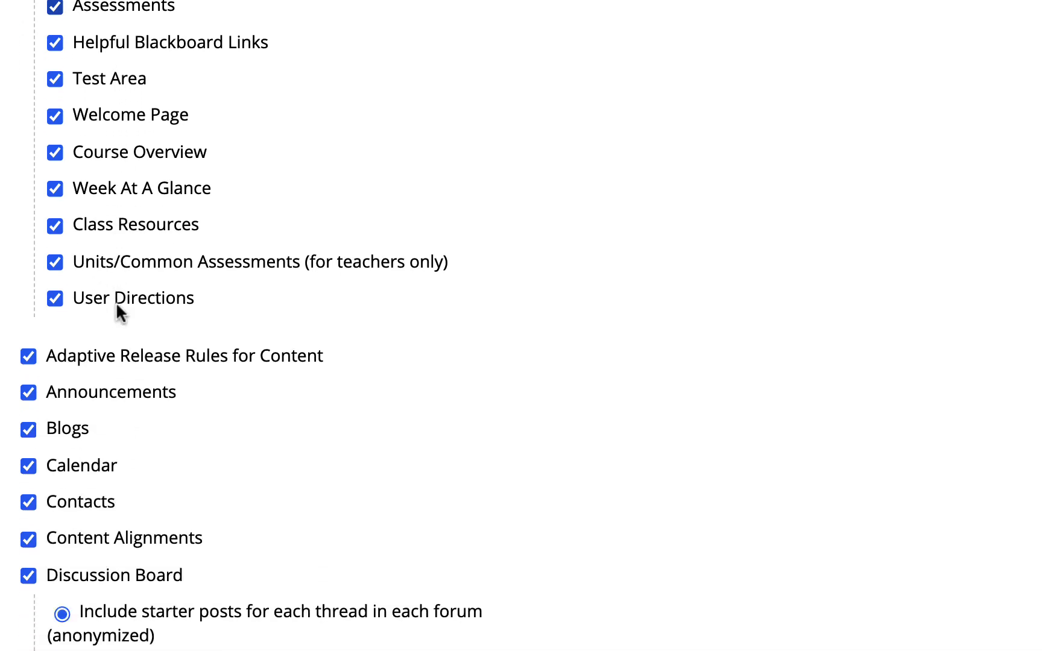
scroll(116, 305, "down", 3)
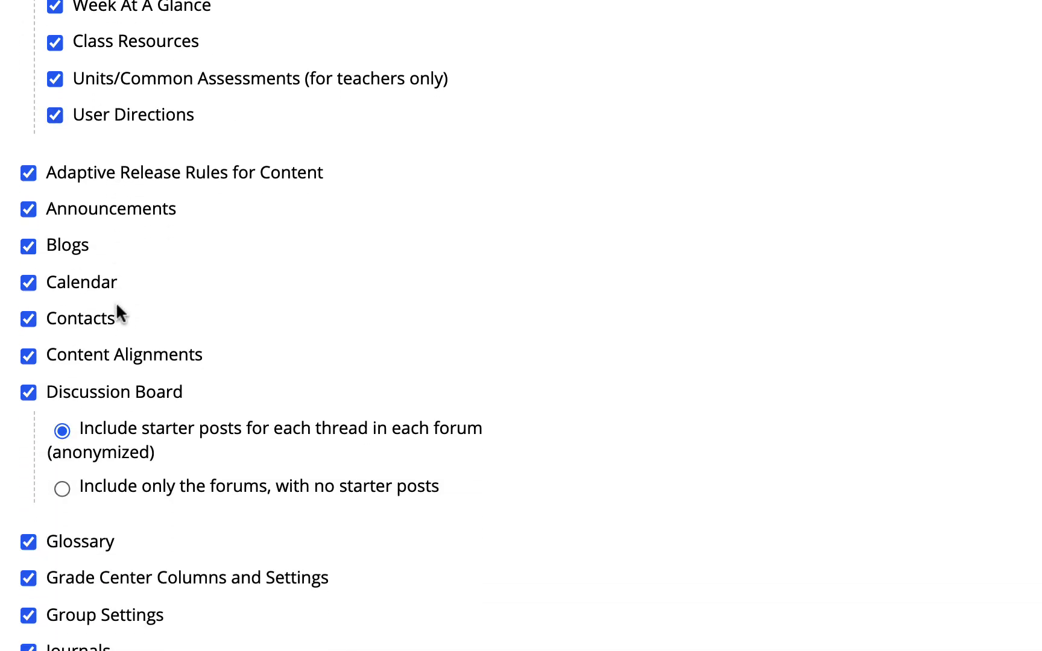
scroll(116, 306, "down", 1)
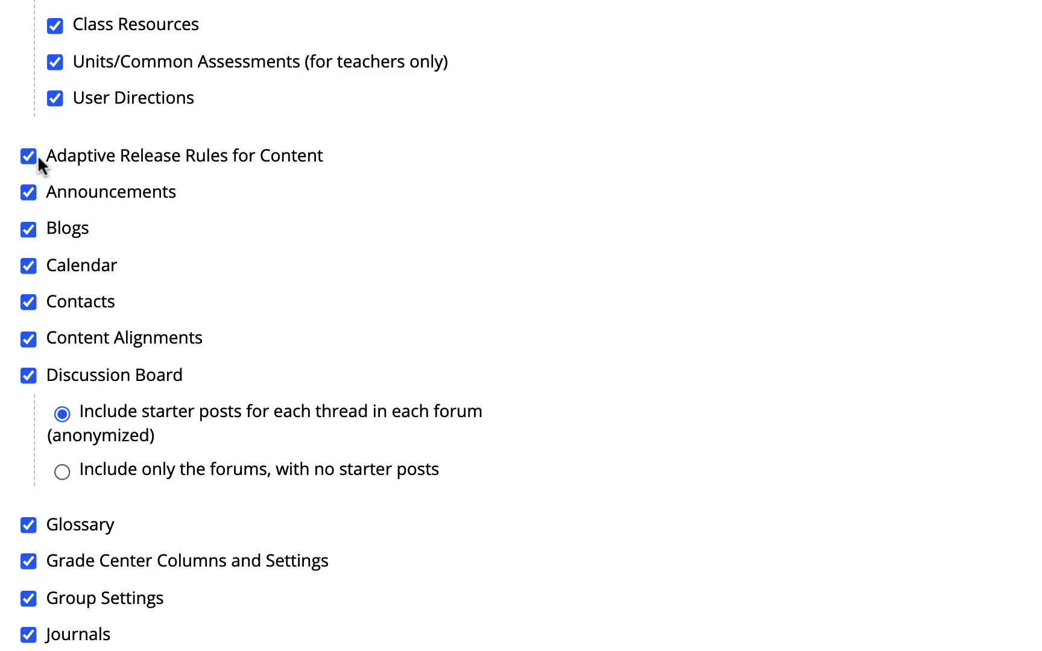
scroll(203, 408, "down", 5)
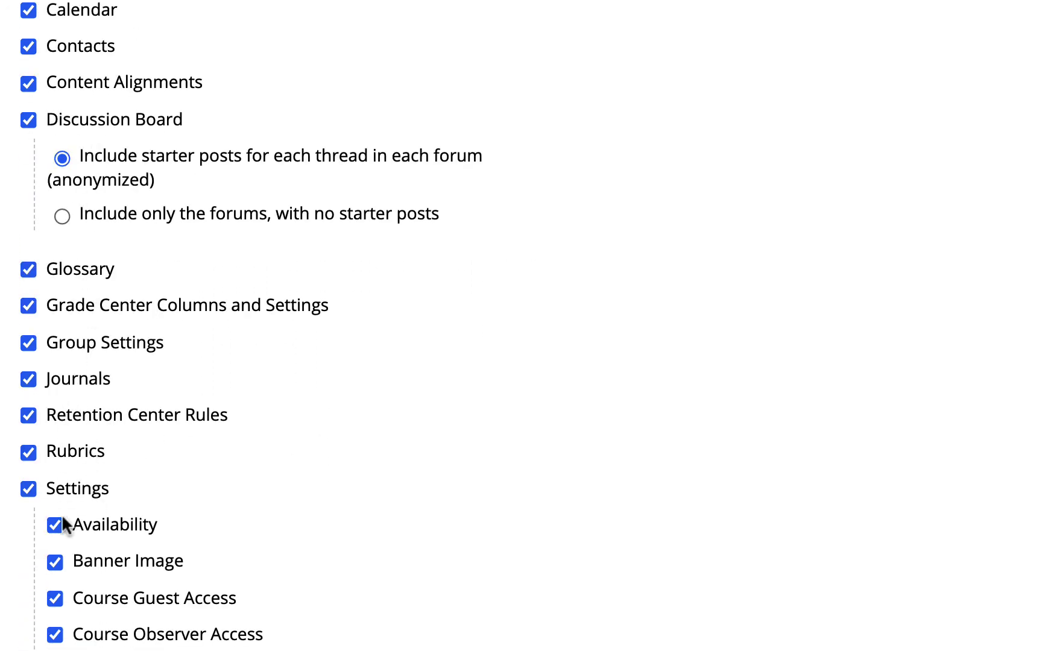
scroll(63, 523, "down", 2)
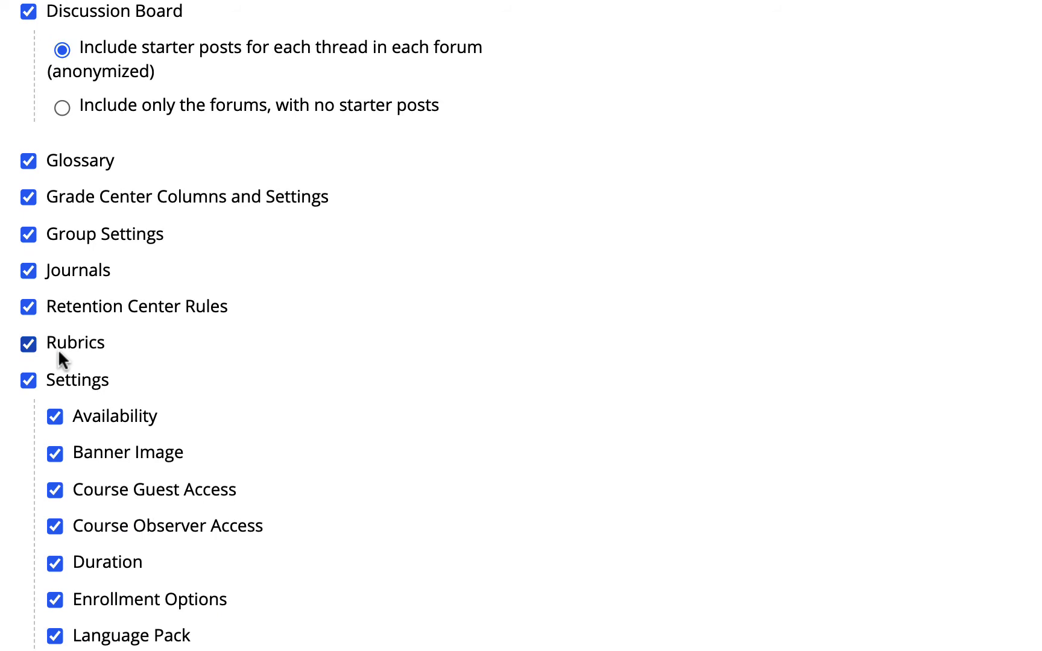
scroll(58, 349, "down", 4)
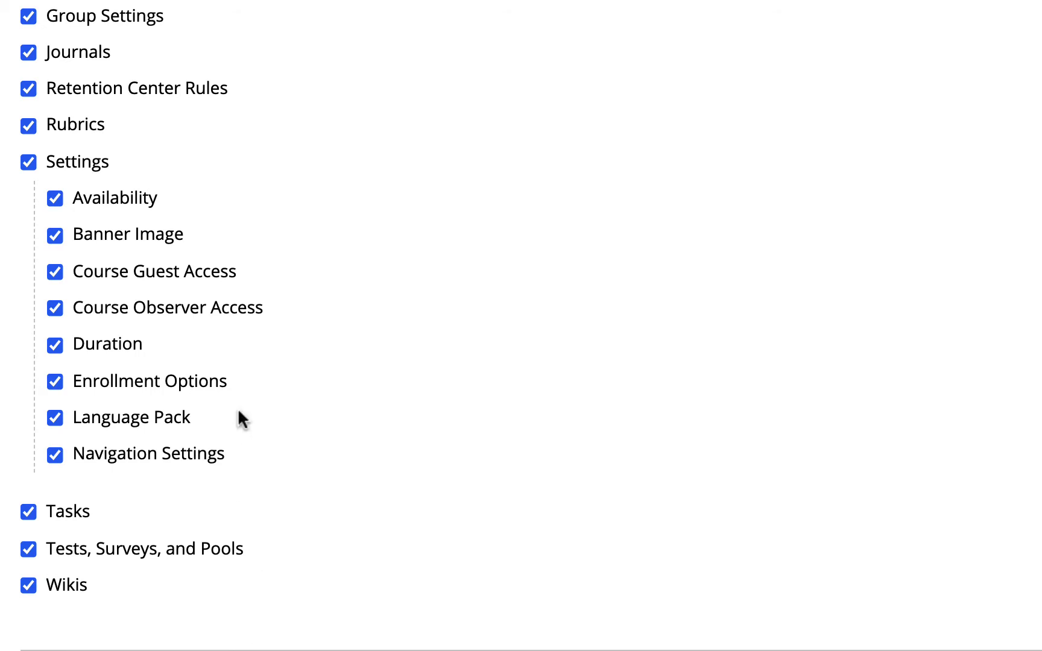
scroll(238, 410, "up", 2)
scroll(238, 413, "up", 7)
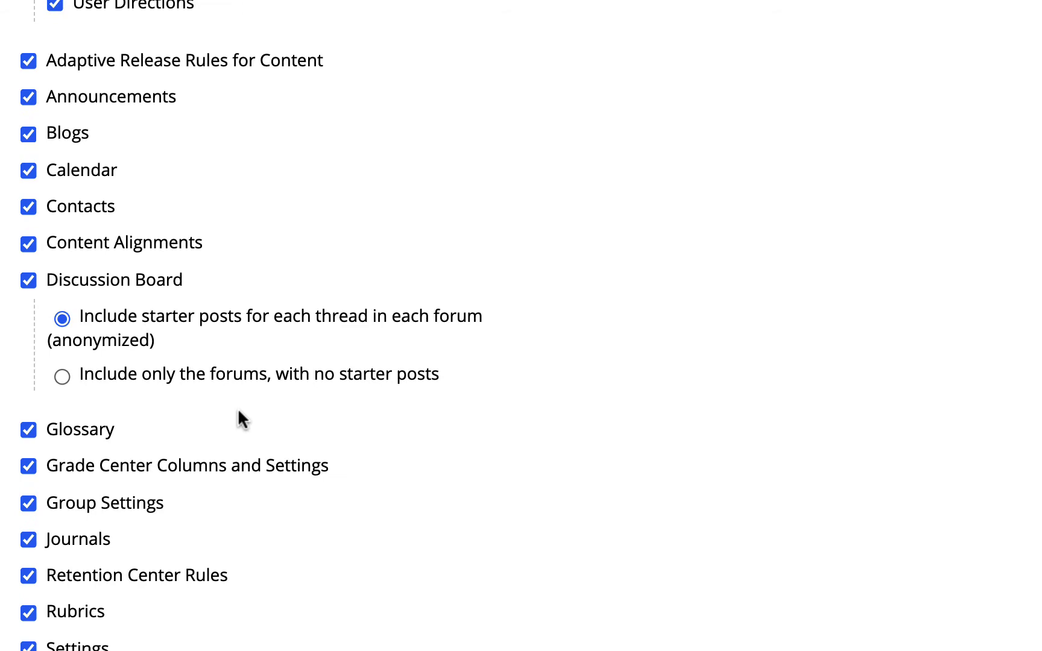
scroll(237, 408, "up", 15)
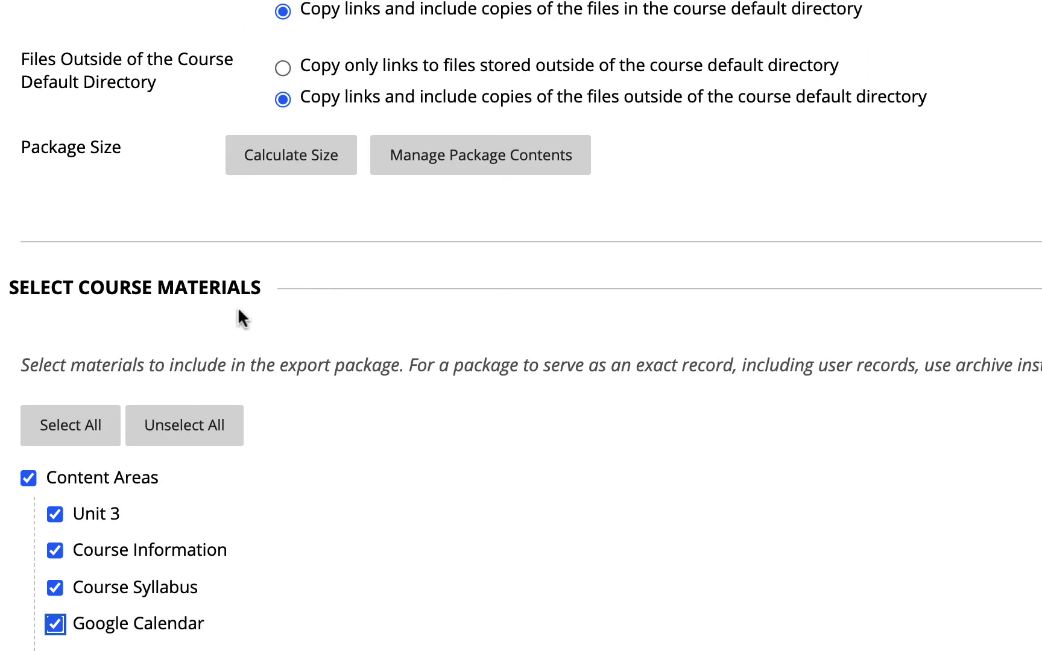
scroll(54, 455, "down", 2)
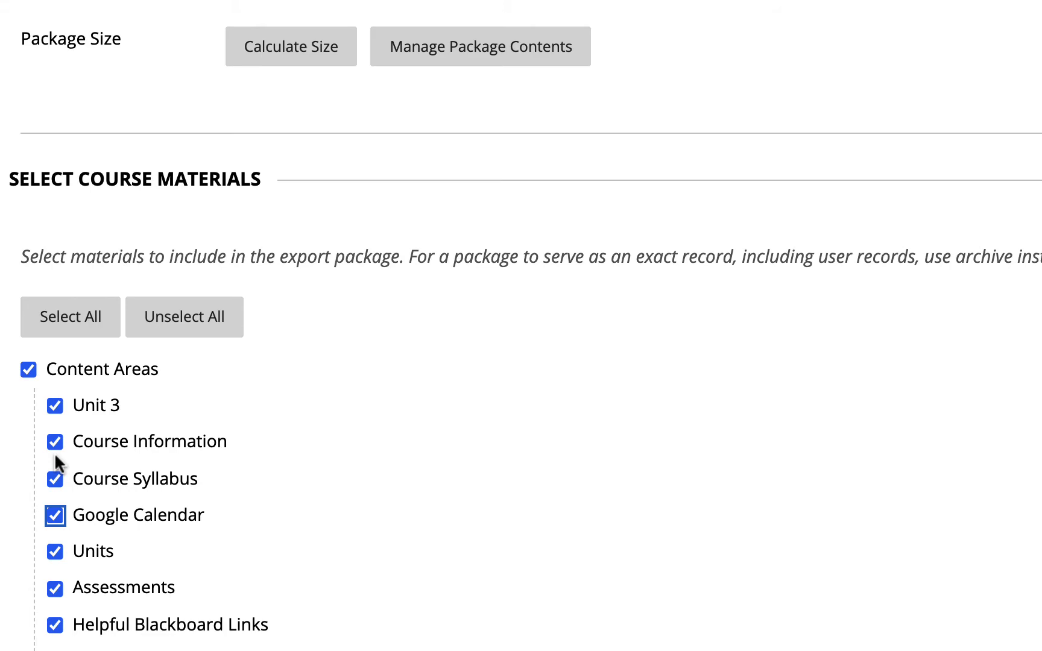
scroll(344, 383, "up", 4)
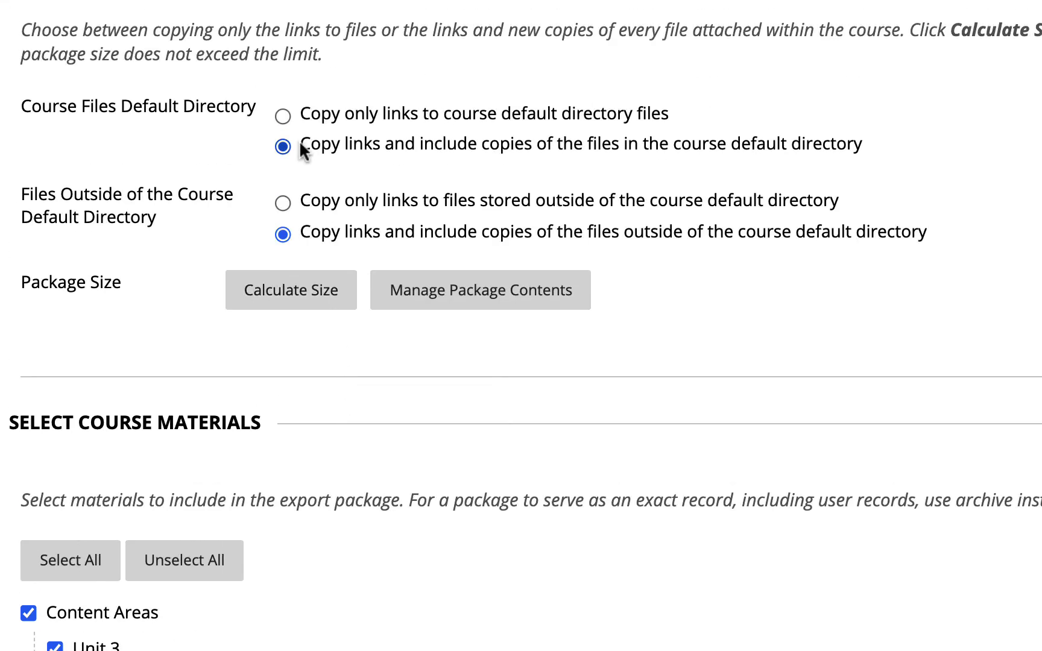
scroll(566, 400, "down", 5)
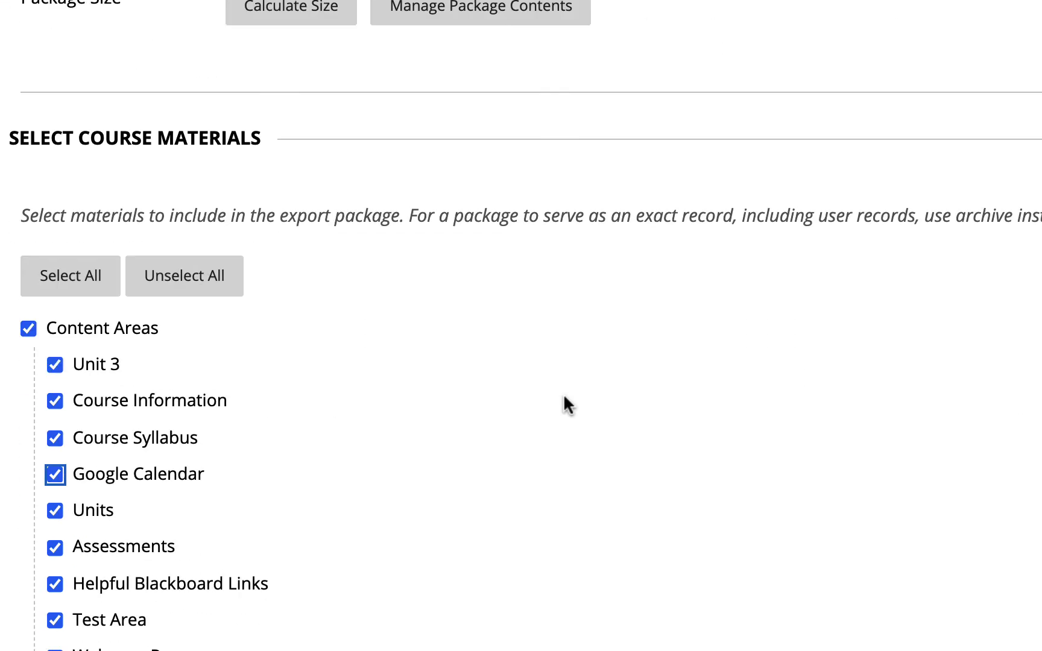
scroll(564, 393, "down", 20)
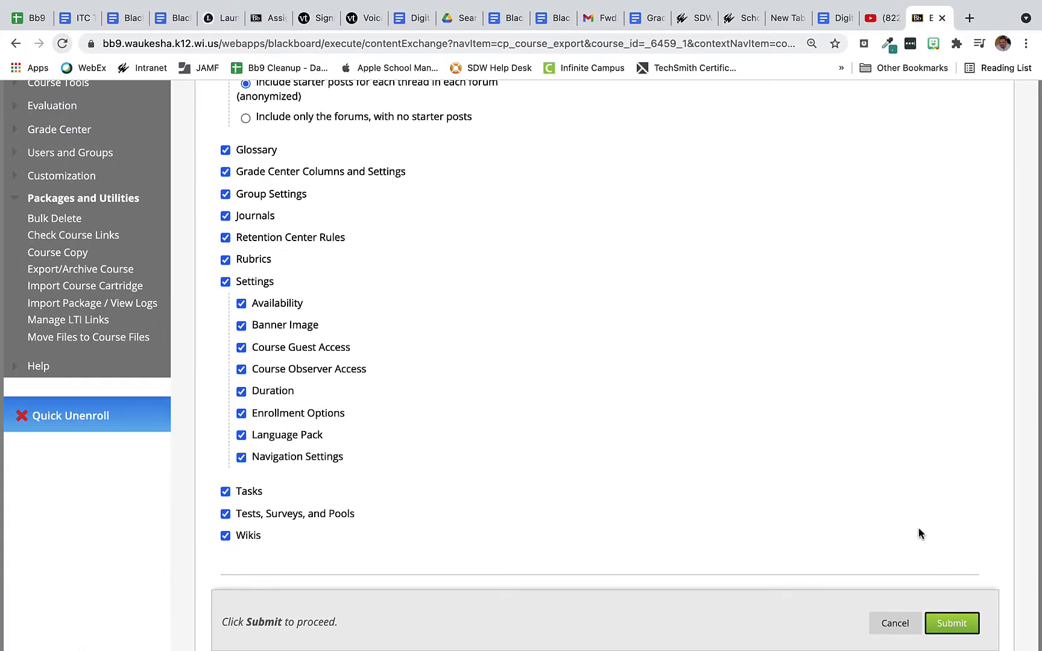
Submit the export package request and check the banner confirming it is queued with an e-mail to follow
left_click(951, 624)
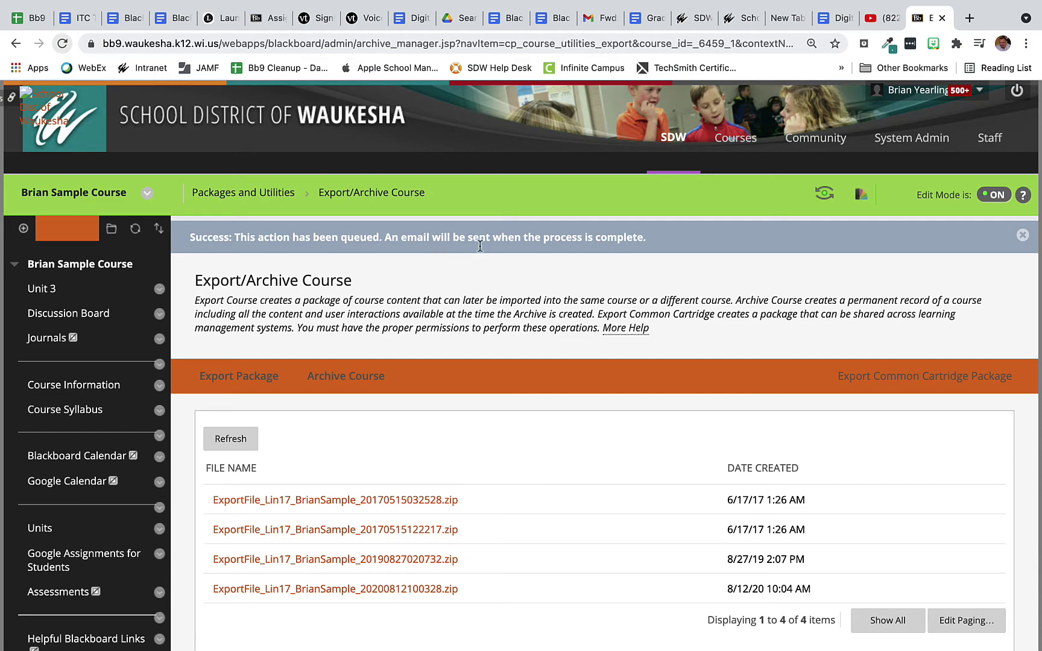
scroll(485, 395, "down", 2)
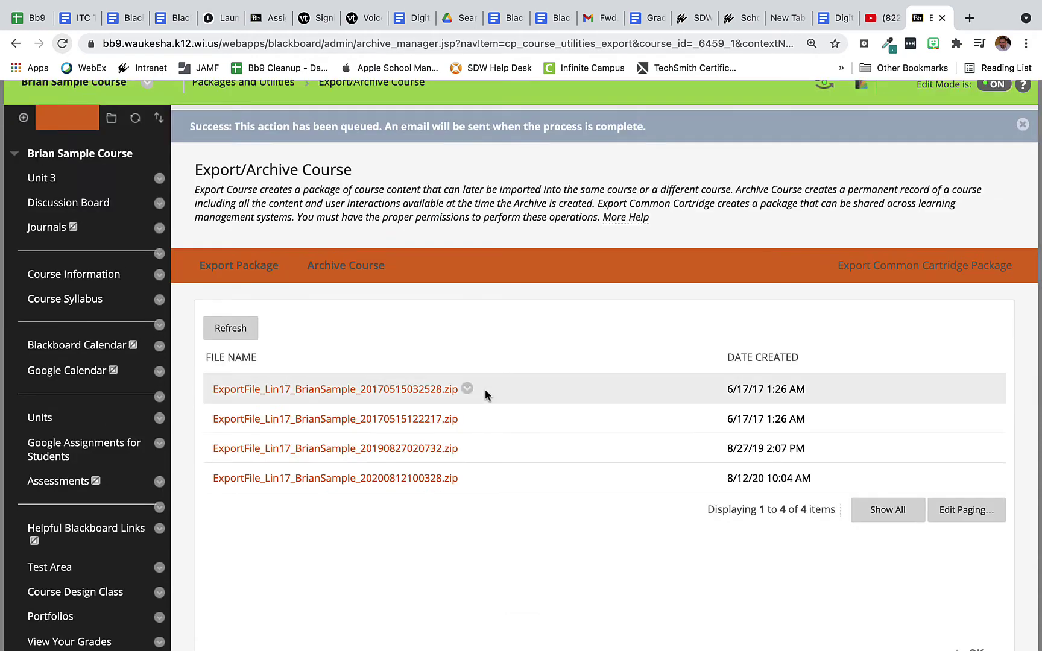
Refresh the export list, sort by Date Created, and start downloading the new 6/9/21 zip
left_click(62, 43)
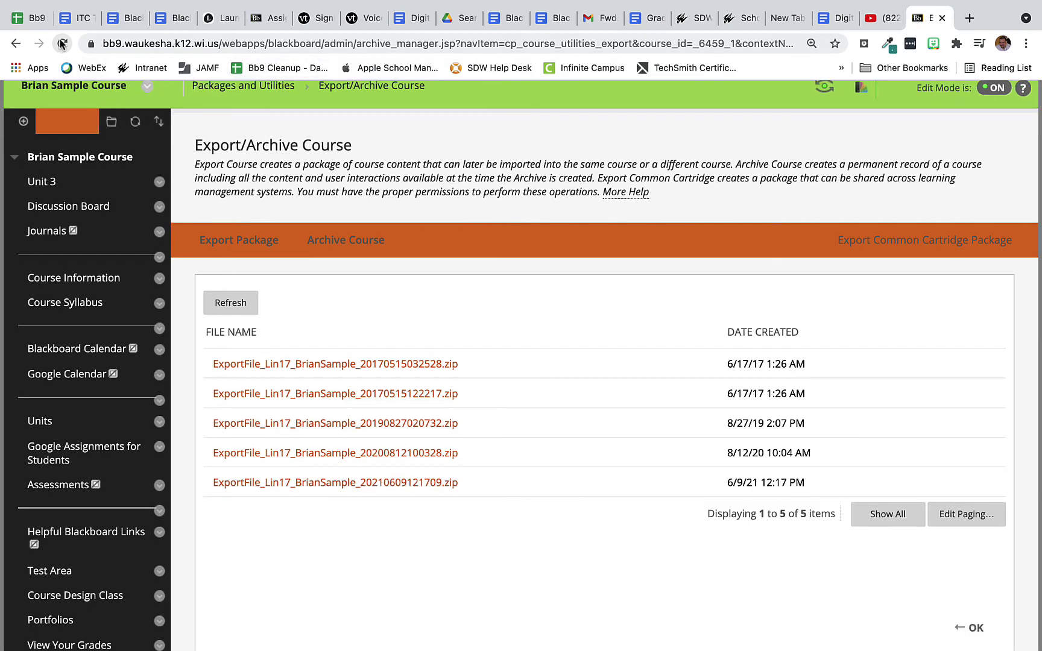
left_click(748, 333)
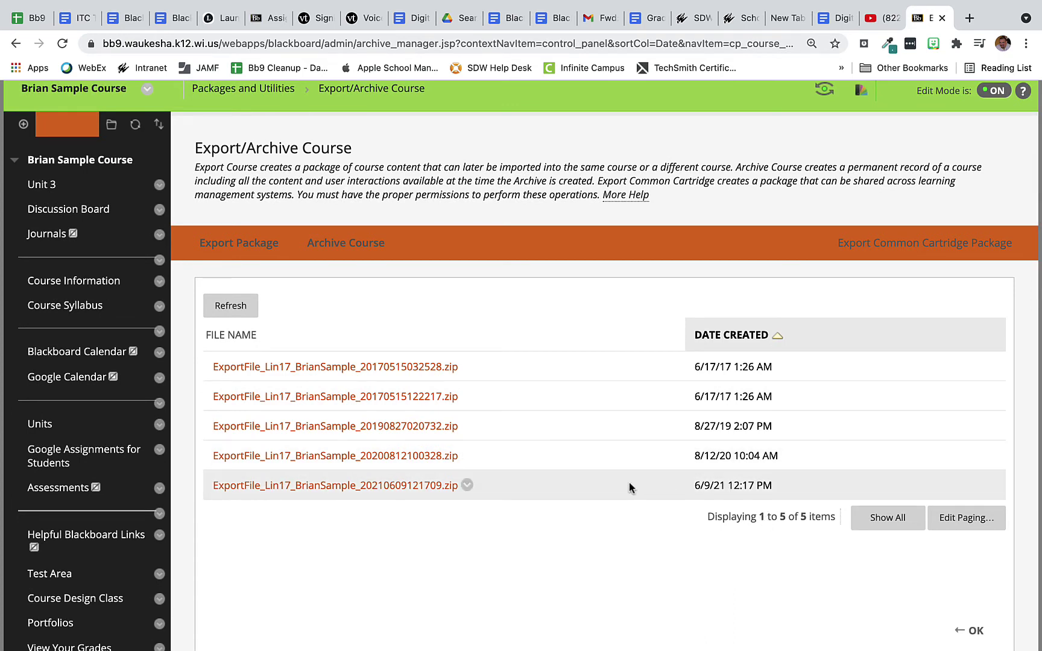
left_click(451, 489)
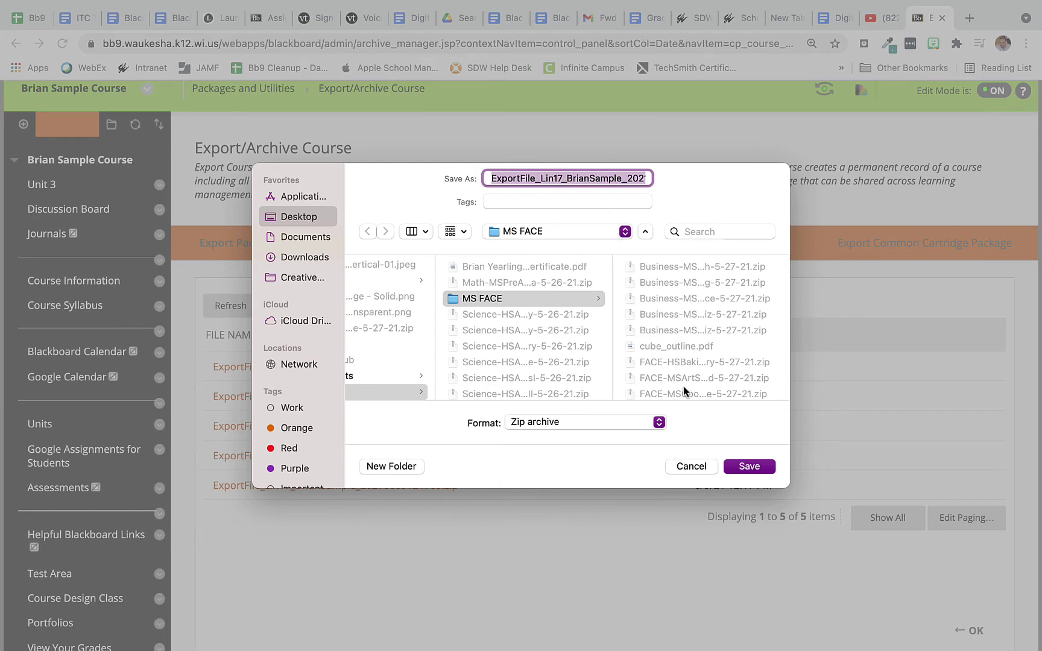
Save the 6/9/21 export zip to the computer
left_click(750, 467)
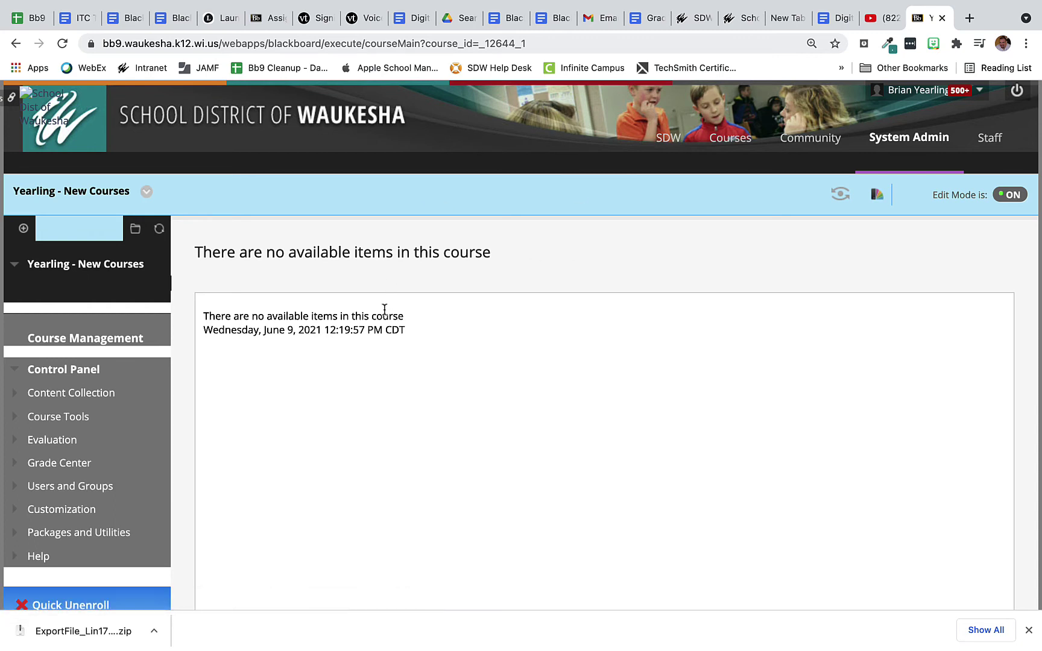
Open the new course's Import Package form through Packages and Utilities > Import Package / View Logs
scroll(421, 391, "down", 1)
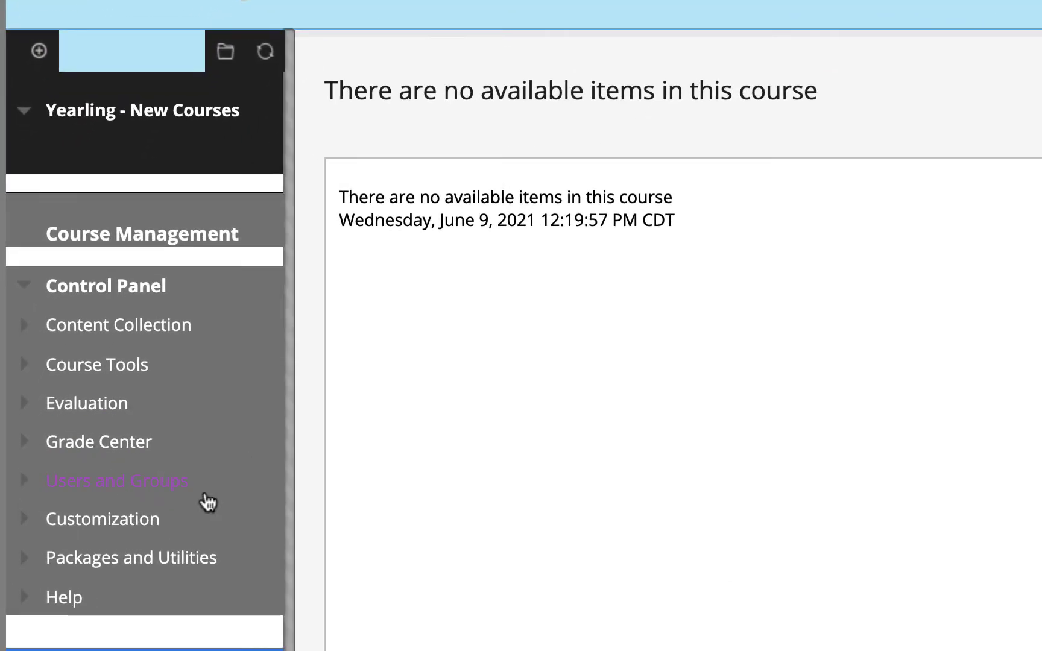
left_click(196, 558)
scroll(193, 566, "down", 3)
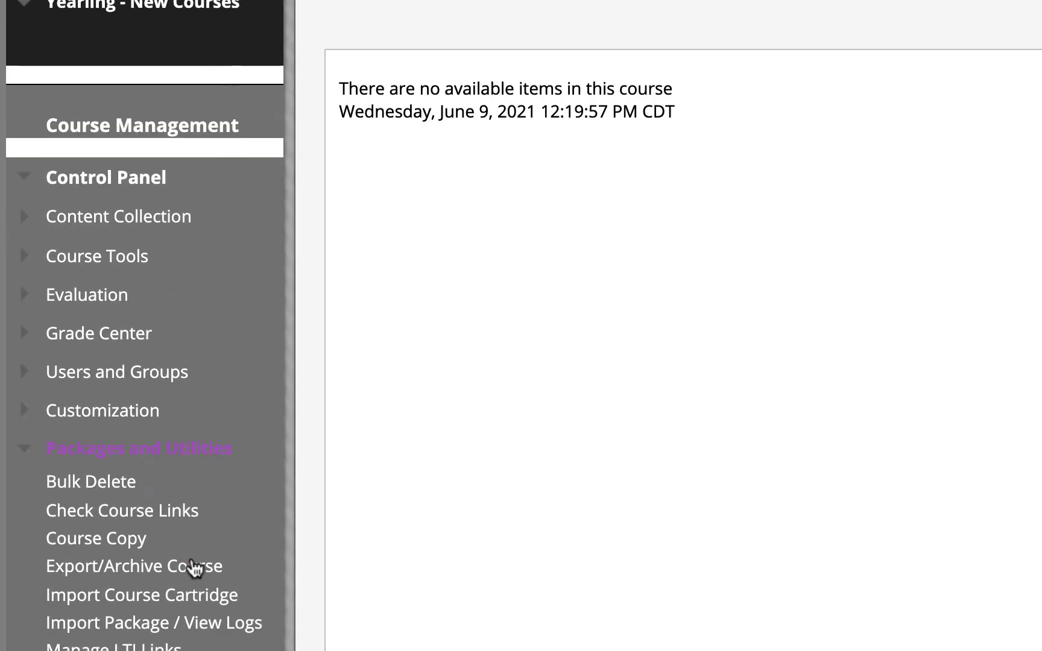
scroll(193, 566, "down", 1)
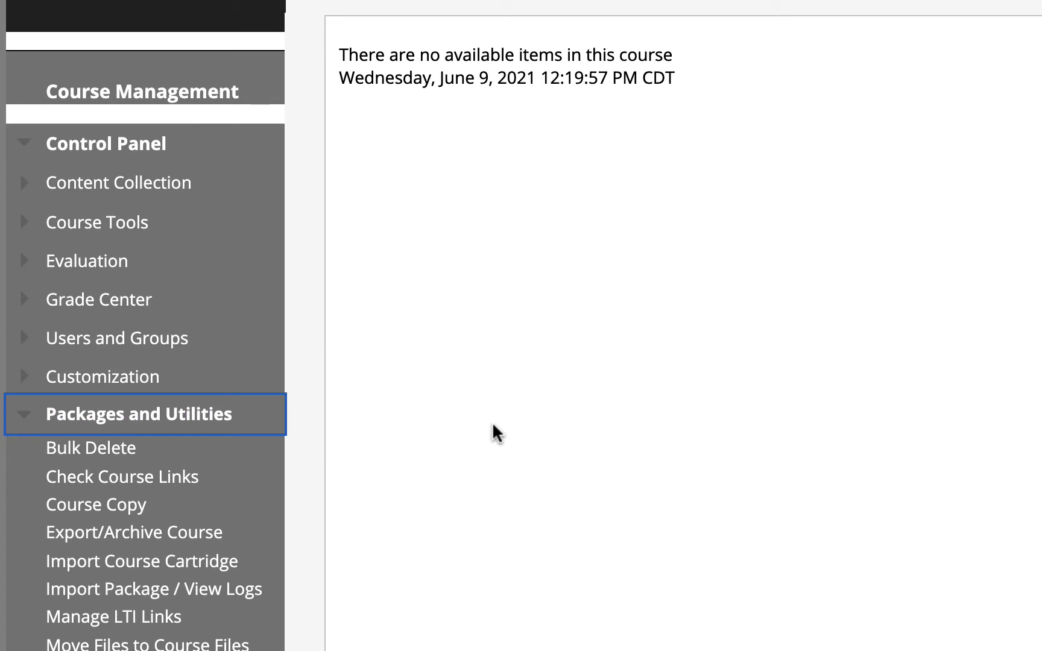
left_click(217, 588)
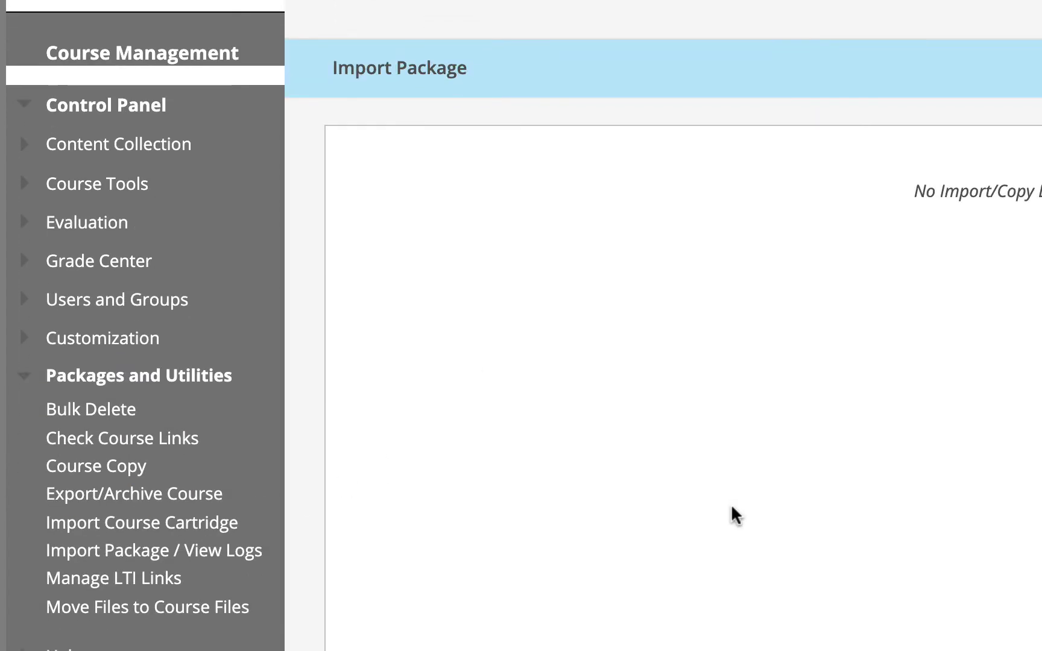
left_click(437, 76)
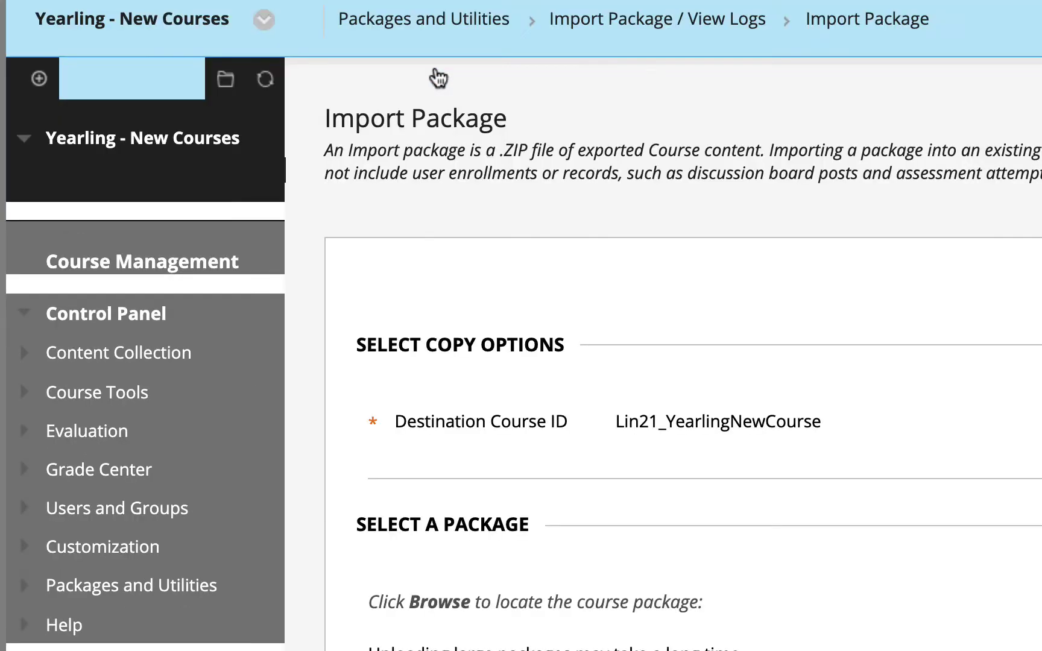
scroll(574, 249, "down", 5)
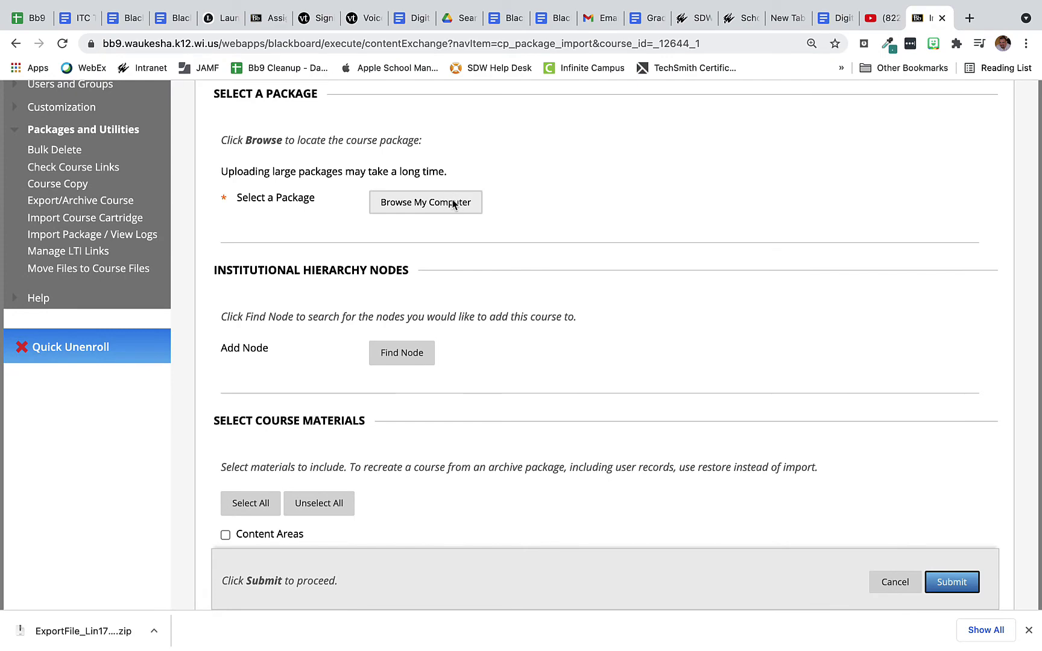
Attach the 6/9/21 export zip, select all course materials, and submit the import
left_click(452, 204)
left_click(740, 465)
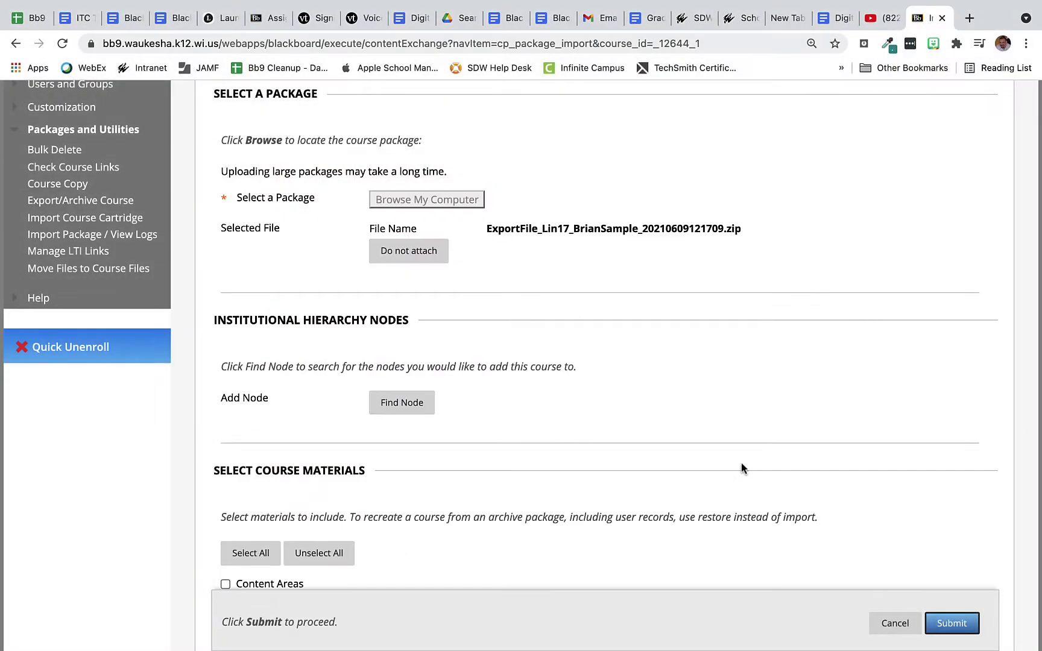
scroll(392, 322, "down", 5)
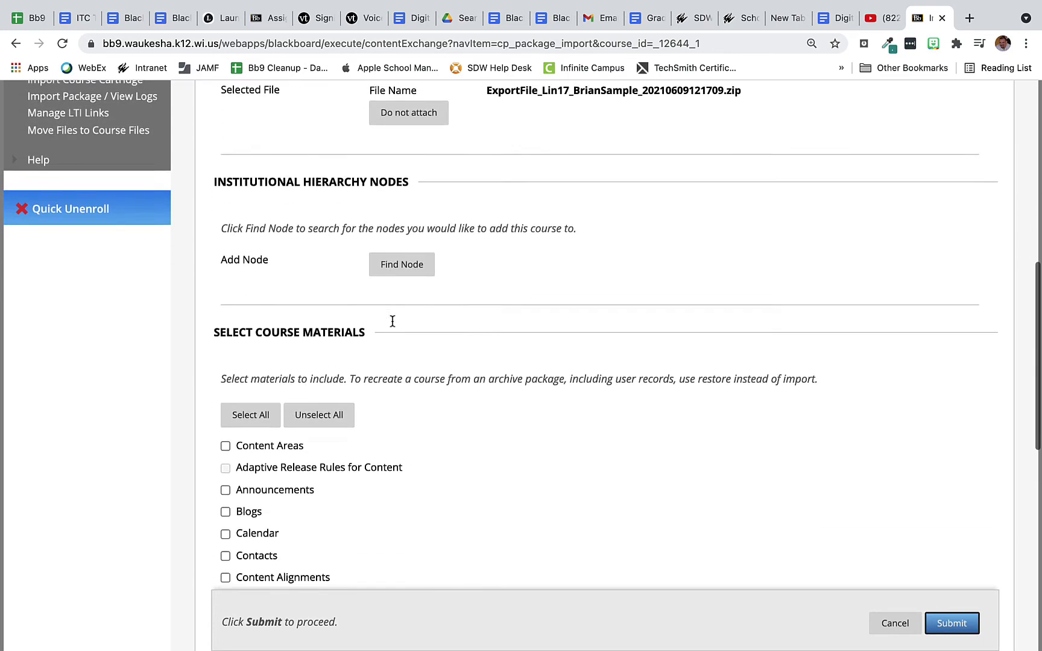
scroll(392, 322, "down", 1)
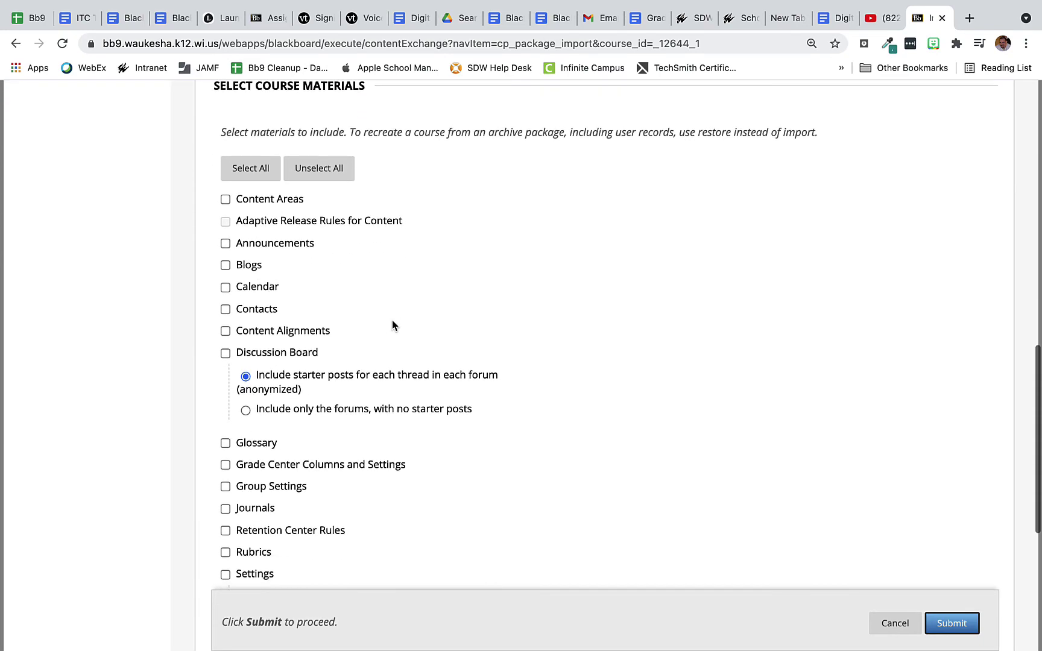
left_click(262, 179)
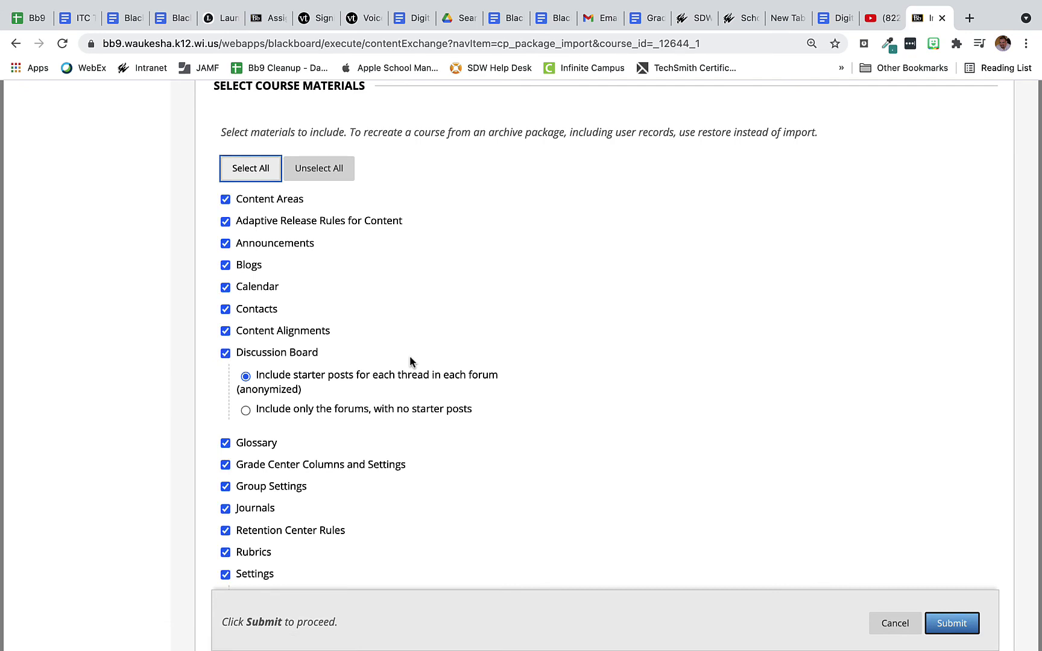
scroll(410, 360, "down", 6)
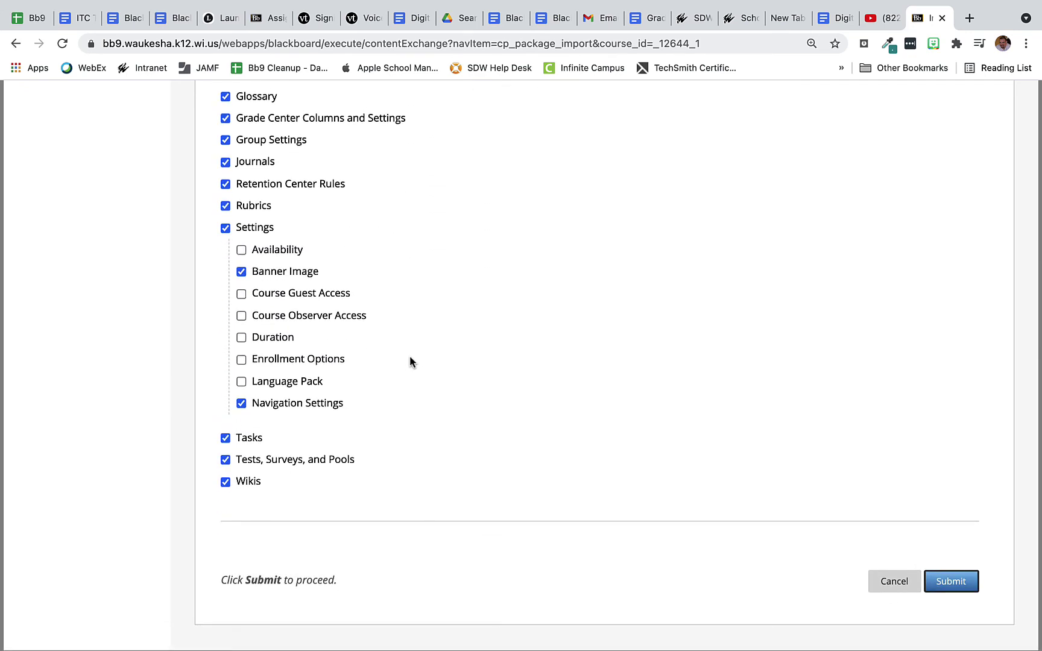
scroll(409, 361, "up", 1)
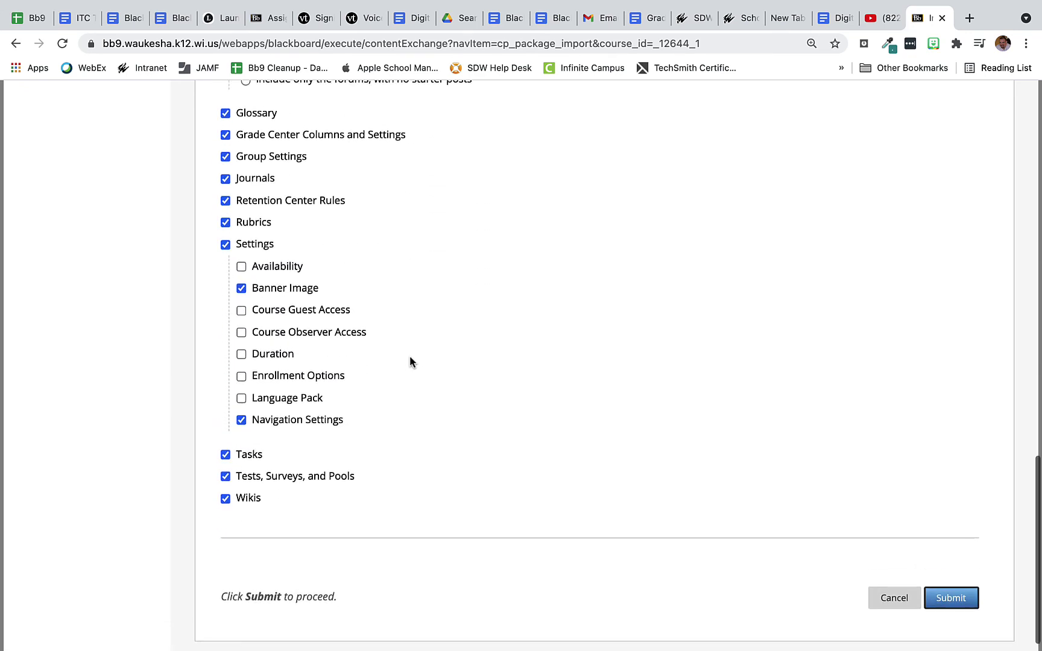
scroll(600, 448, "up", 11)
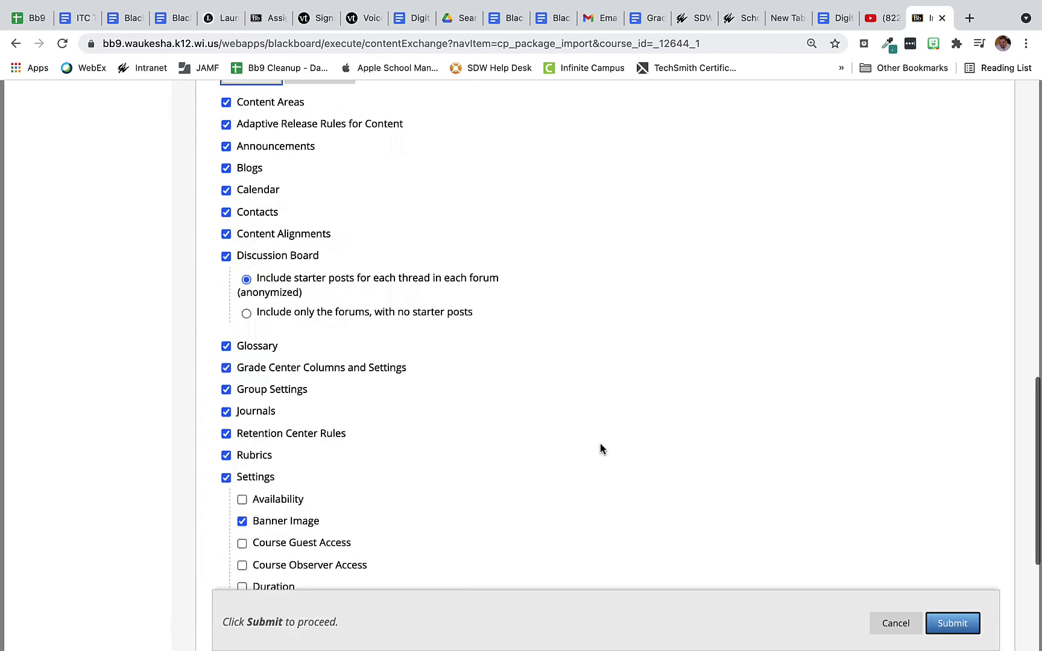
scroll(751, 551, "down", 1)
left_click(952, 623)
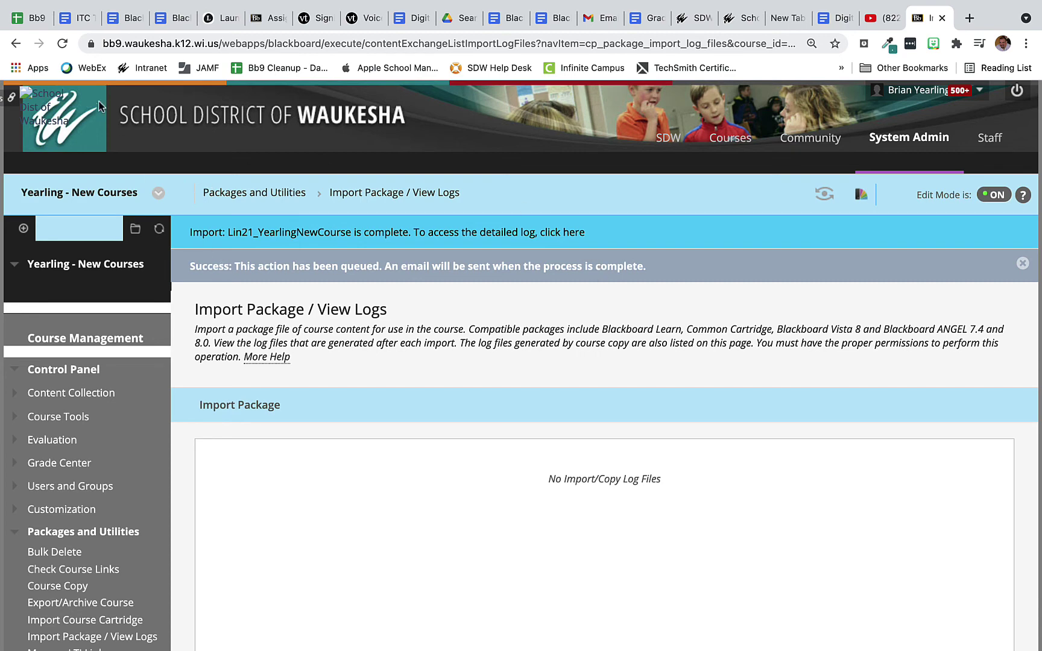
Browse the sample course's Unit 3, Discussion Board and empty Course Information areas
left_click(62, 43)
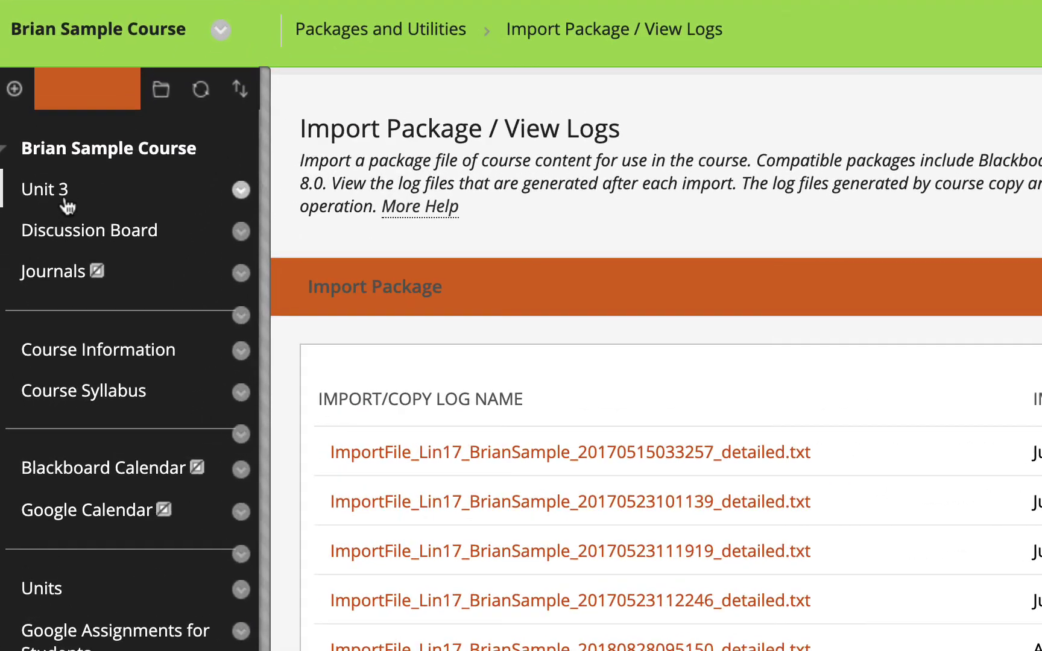
left_click(65, 203)
scroll(63, 221, "down", 2)
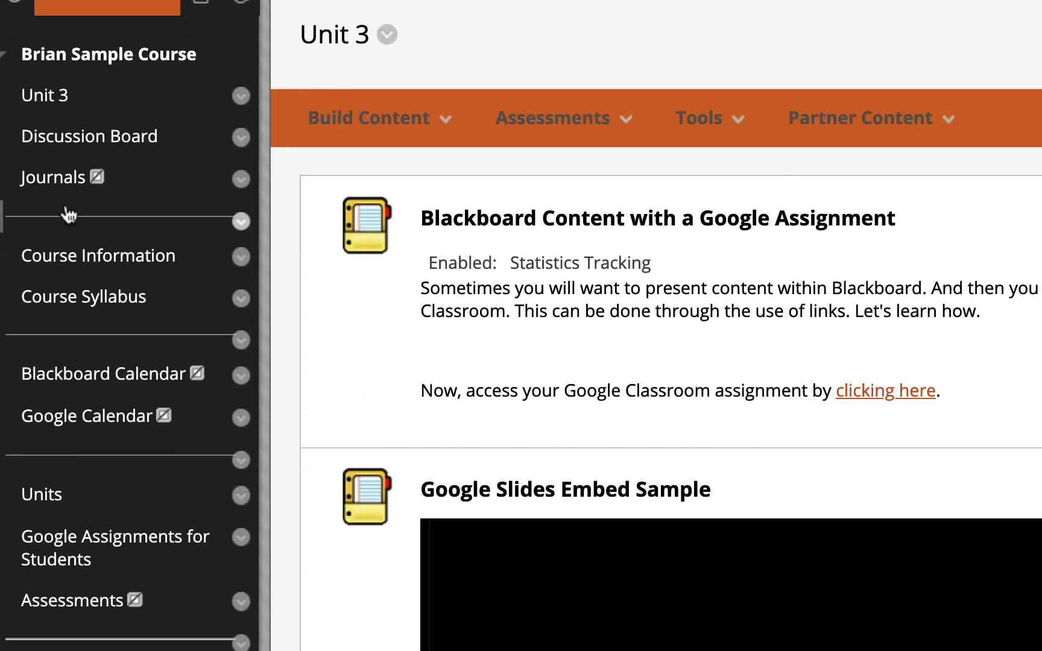
left_click(100, 155)
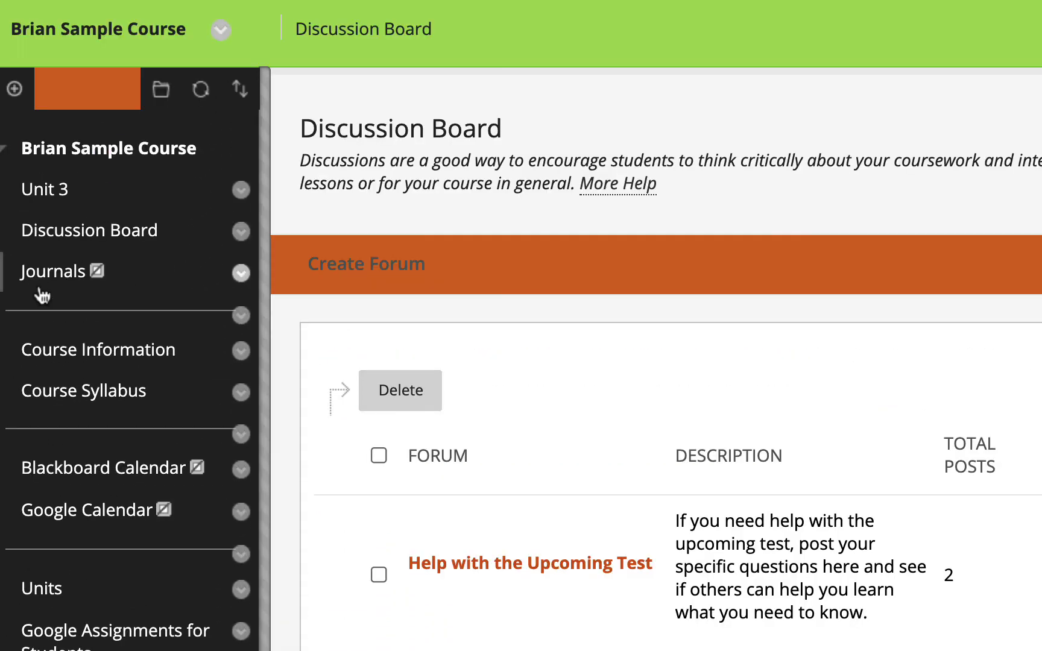
scroll(41, 295, "down", 3)
left_click(66, 231)
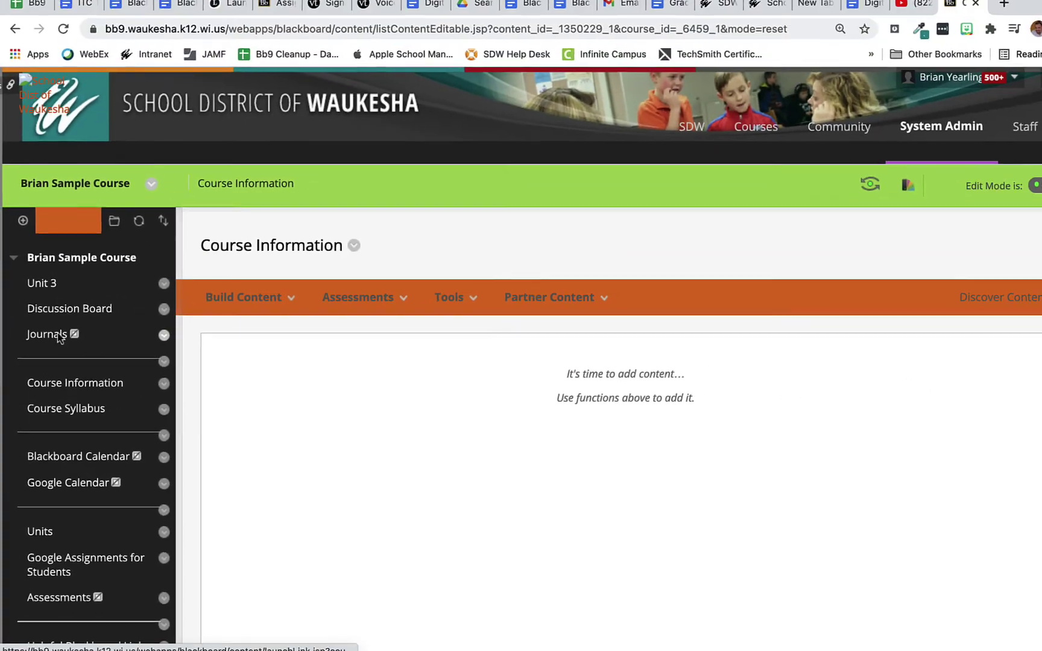
scroll(70, 399, "down", 3)
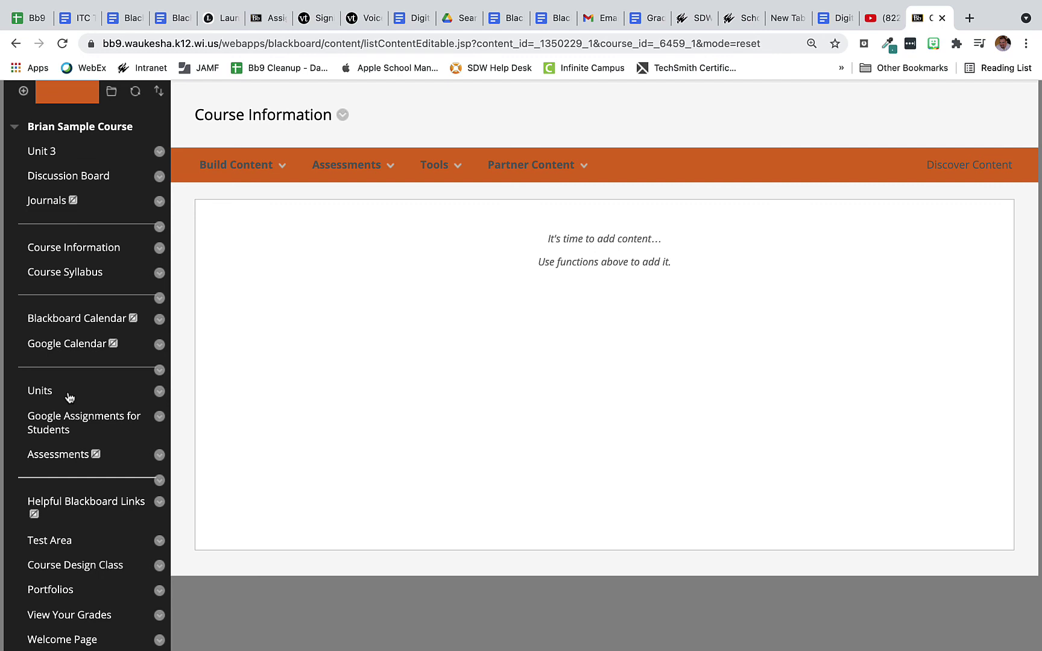
scroll(70, 396, "down", 5)
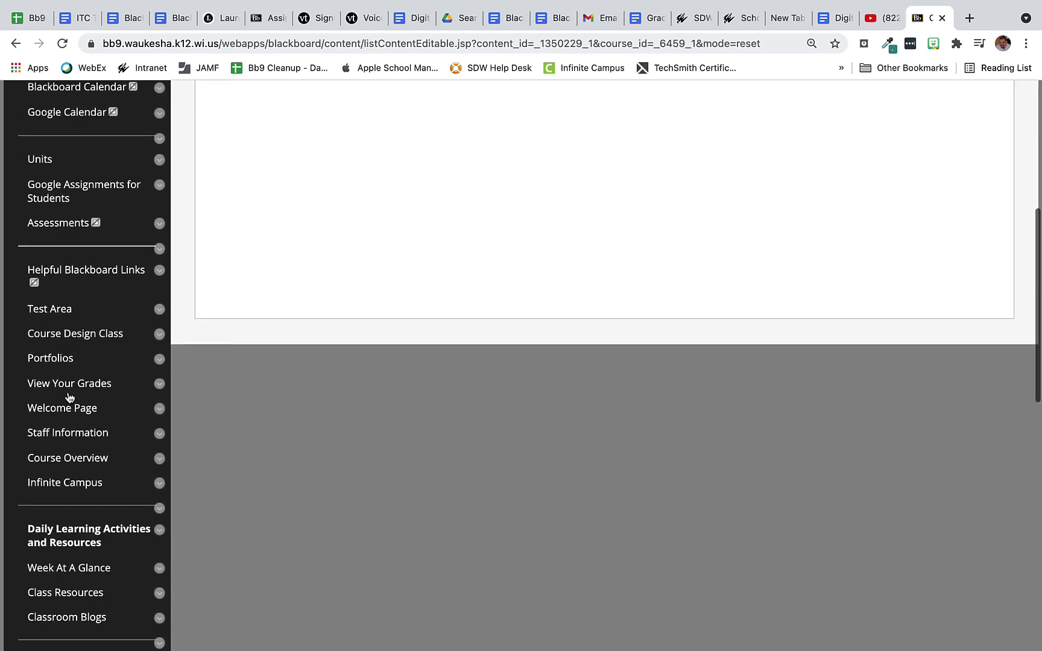